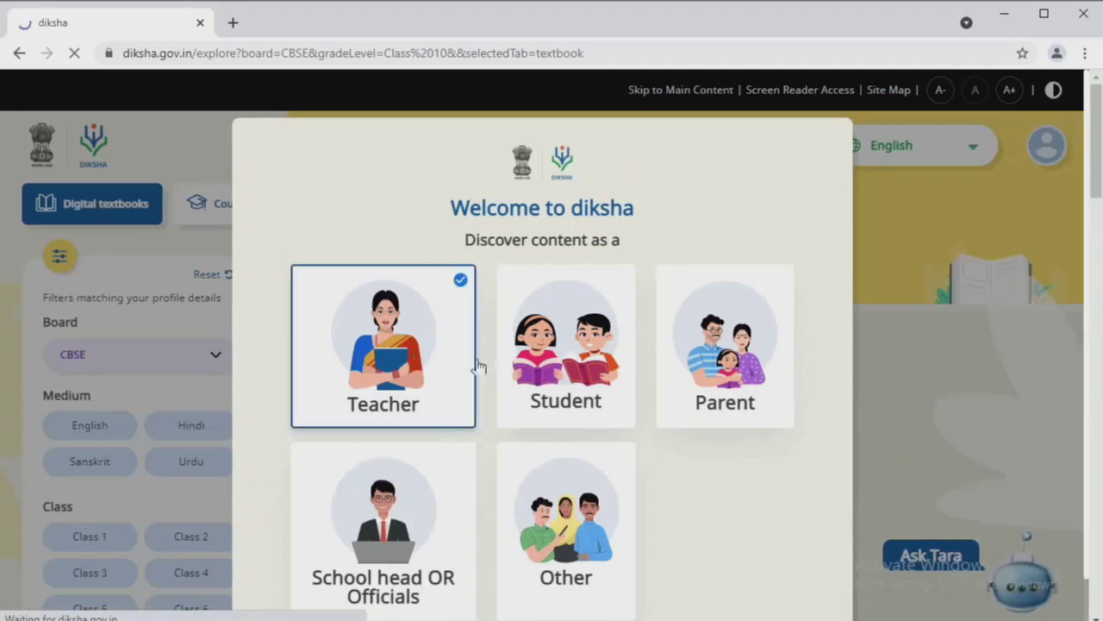
Pick Teacher on the Welcome to diksha dialog and continue to the CBSE Digital textbooks page
click(376, 365)
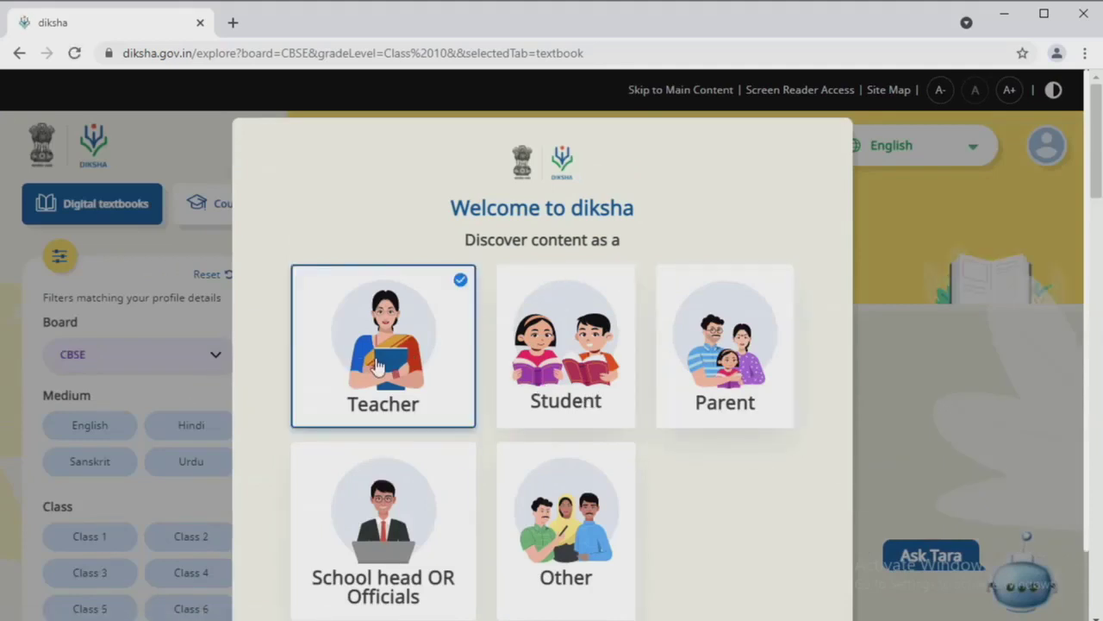
click(505, 386)
click(505, 386)
scroll(466, 482, down, 1)
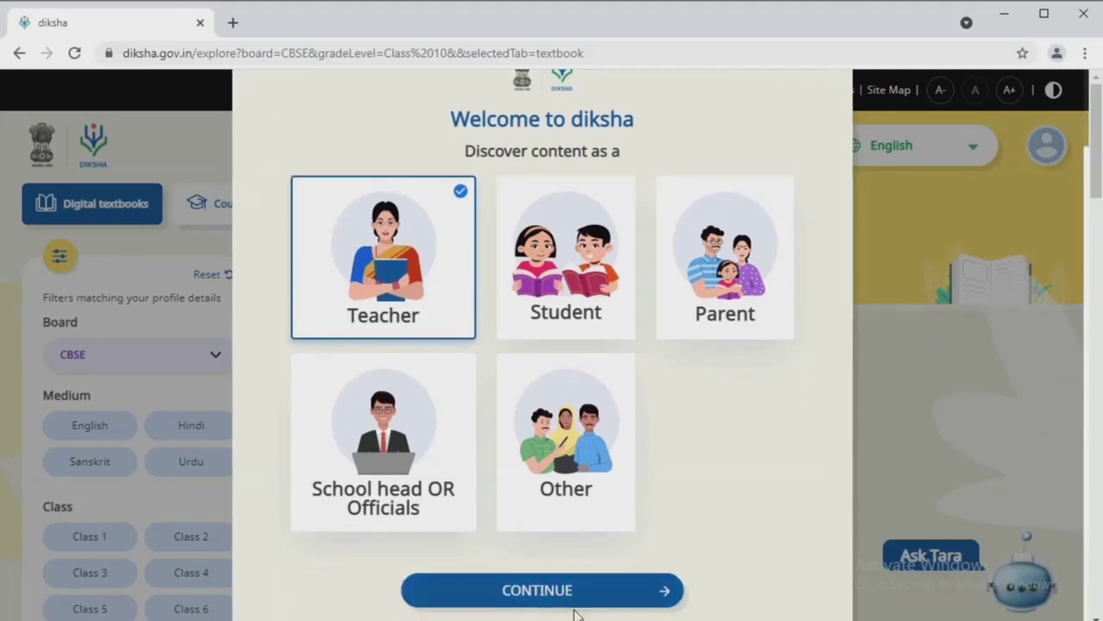
click(552, 594)
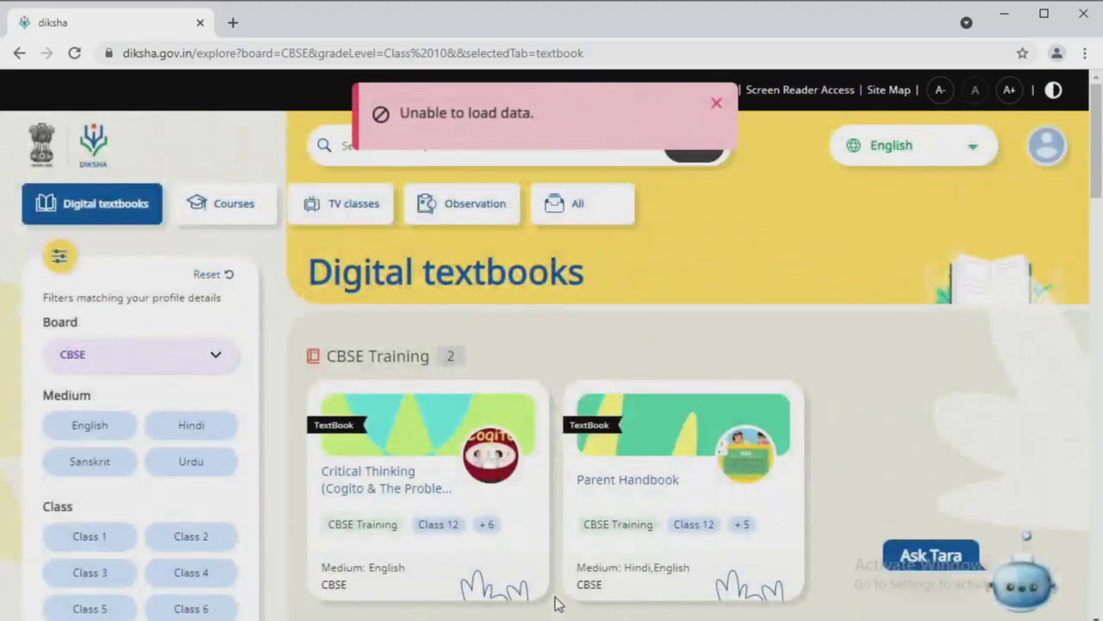
Go to the DIKSHA login page from the profile side panel, then to registration
click(1050, 147)
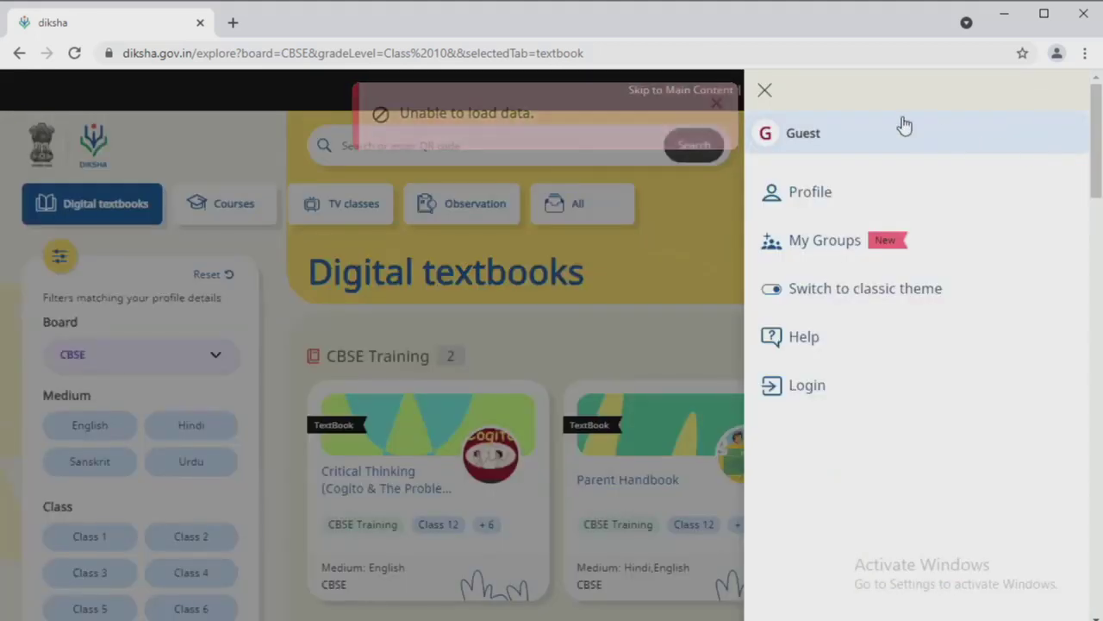
click(806, 393)
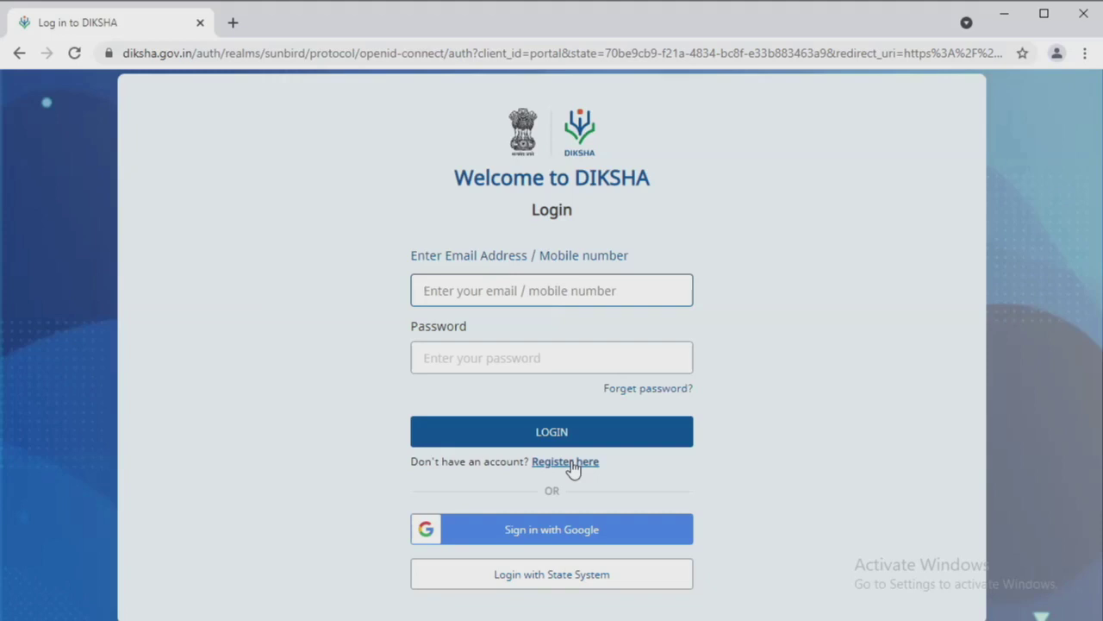
click(560, 536)
Fill the Register on DIKSHA form with birth year 1986, name, mobile number and password, and submit
click(565, 466)
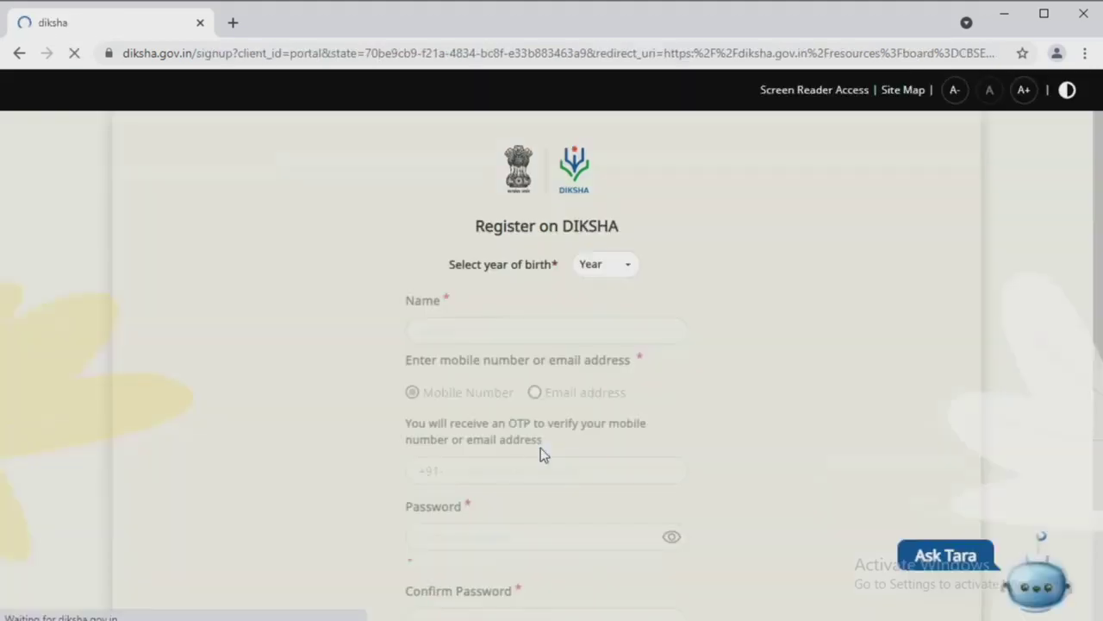
click(622, 269)
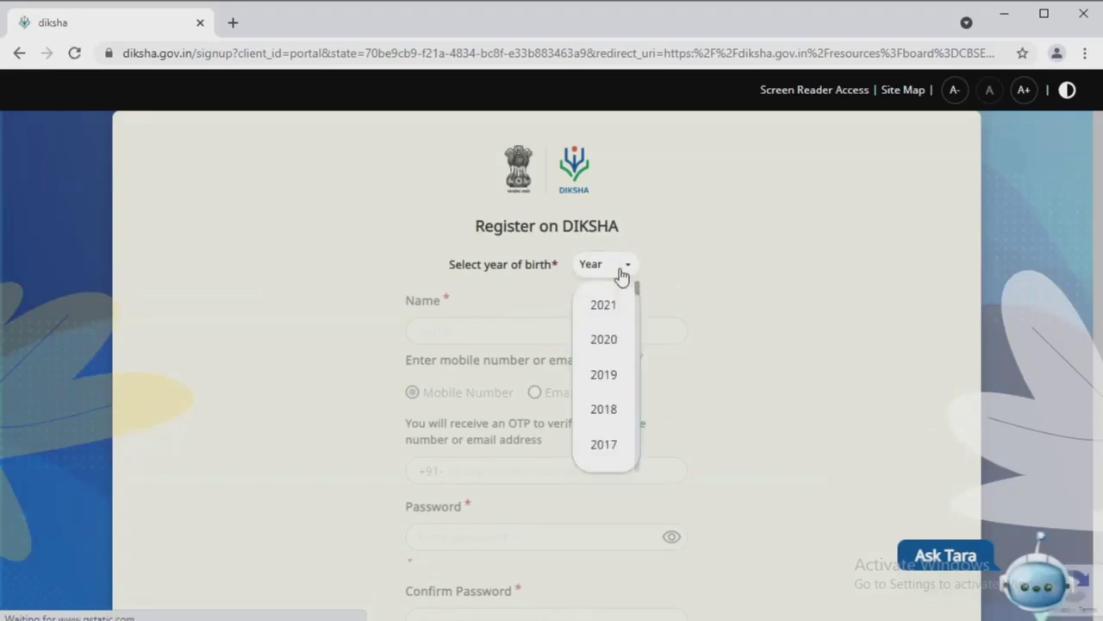
scroll(591, 351, down, 3)
scroll(592, 352, up, 3)
scroll(597, 358, down, 20)
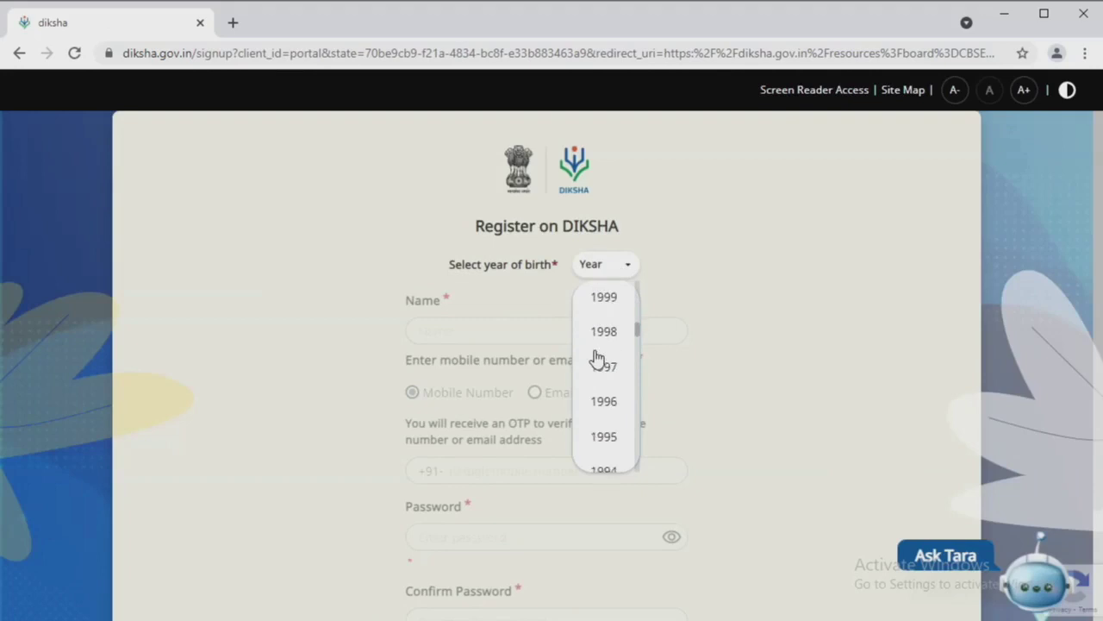
scroll(598, 357, up, 1)
scroll(598, 358, up, 6)
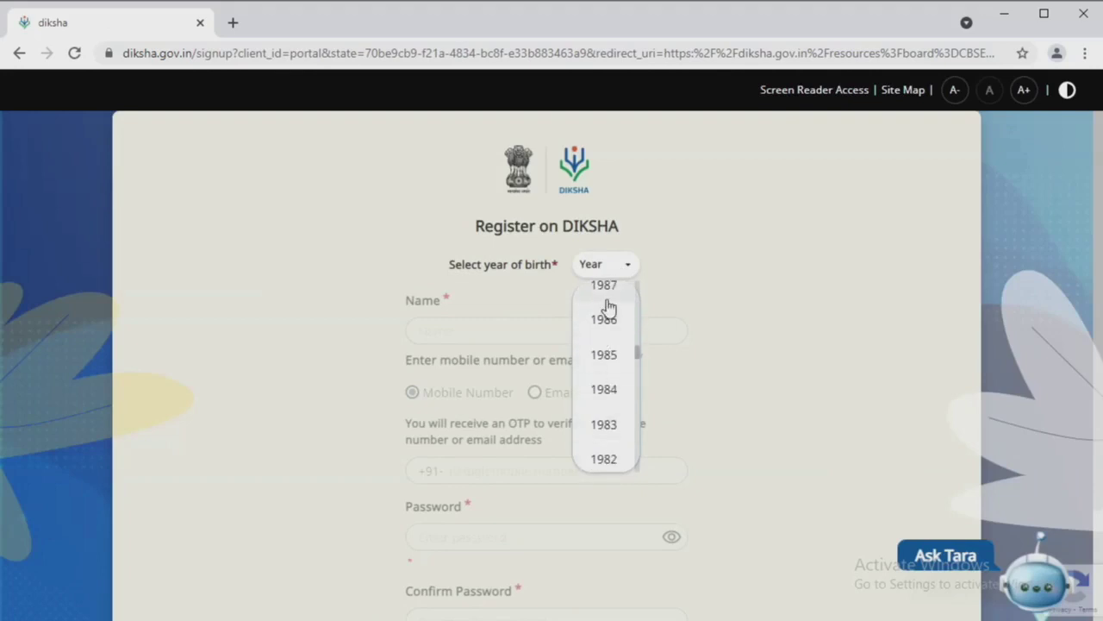
click(604, 320)
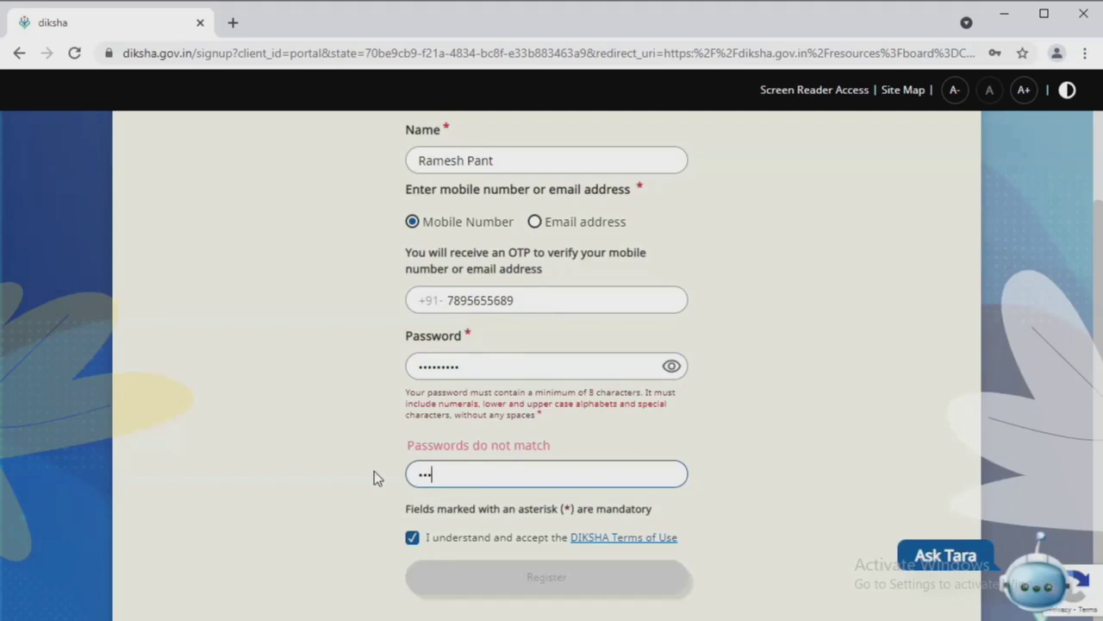
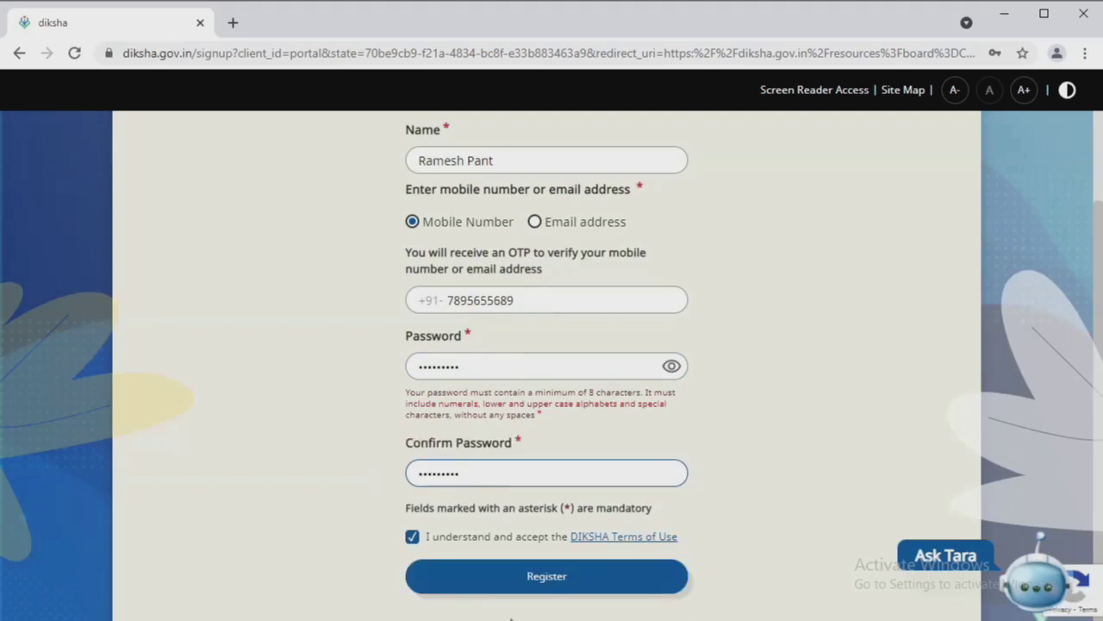
click(546, 584)
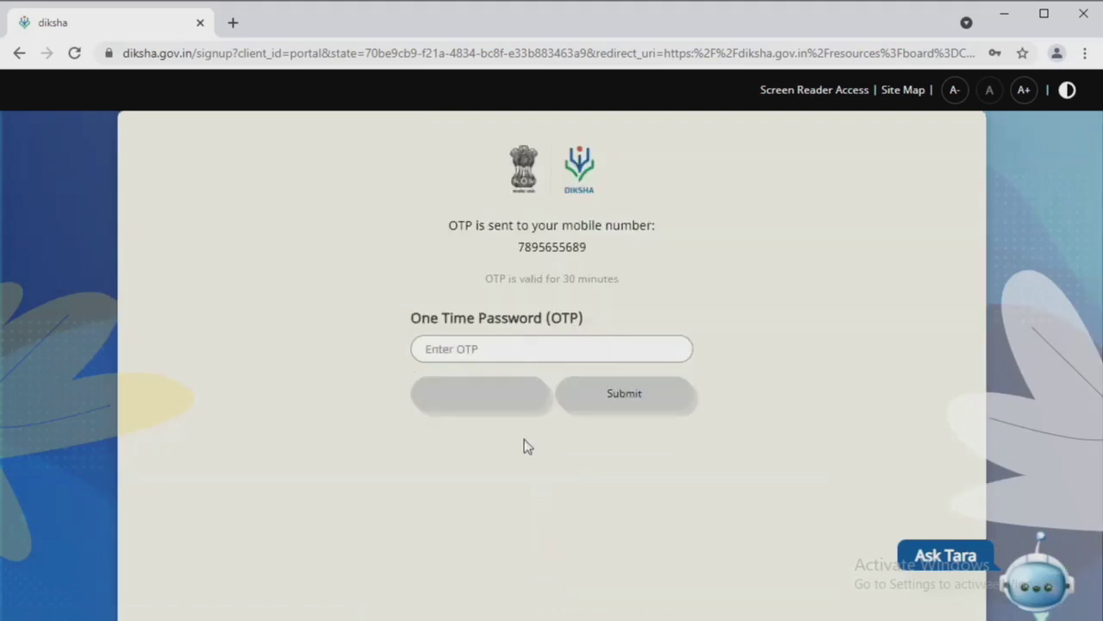
Verify the mobile number with the received OTP and dismiss Chrome's save-password prompt
click(509, 348)
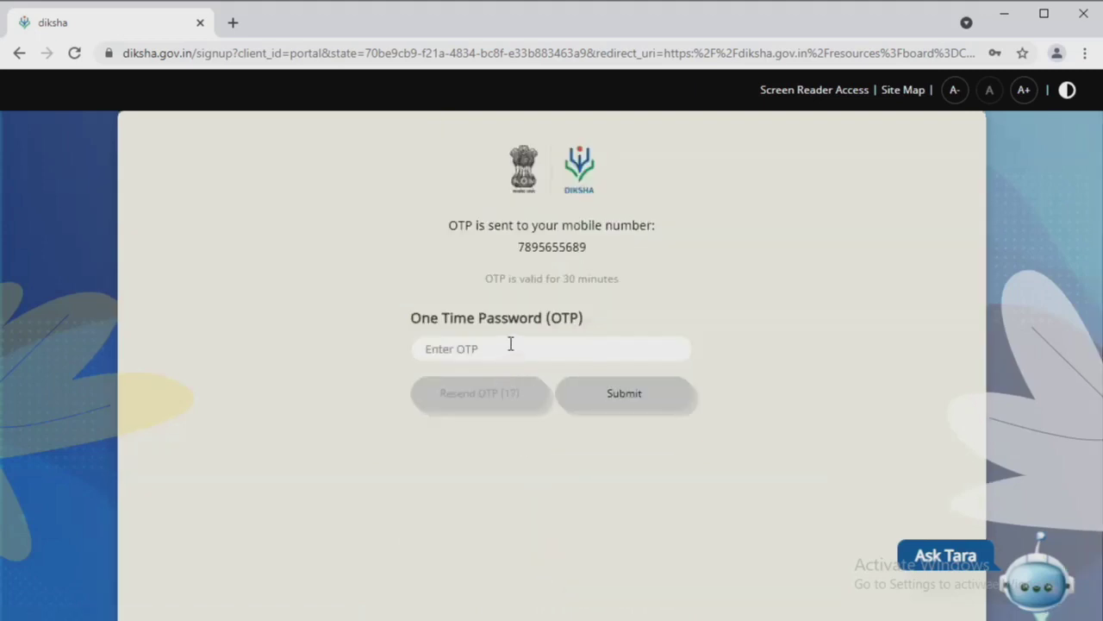
click(510, 345)
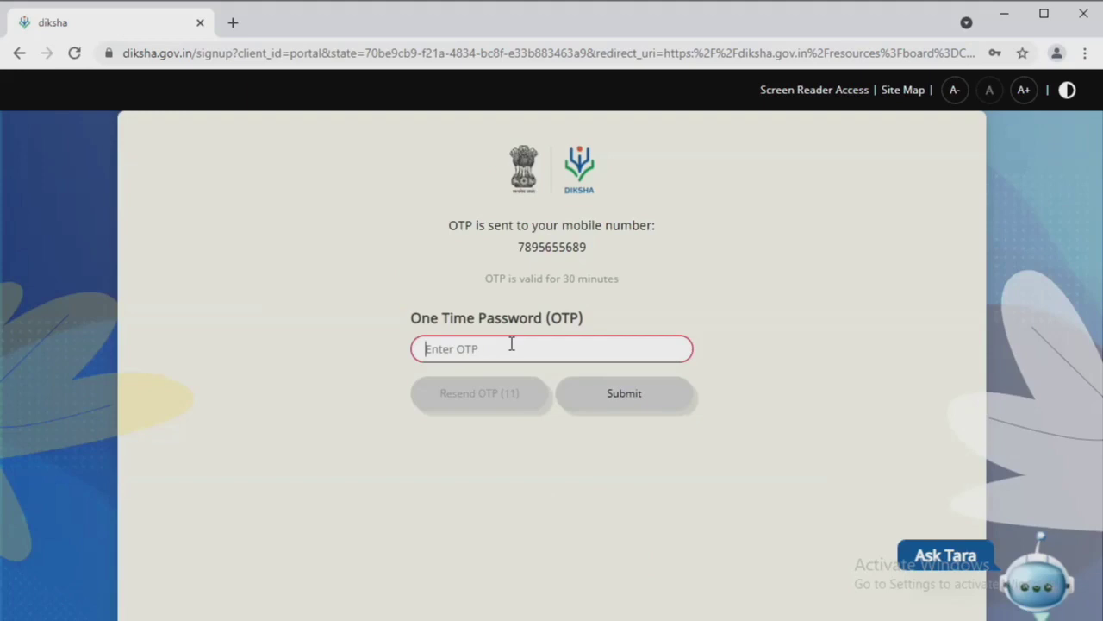
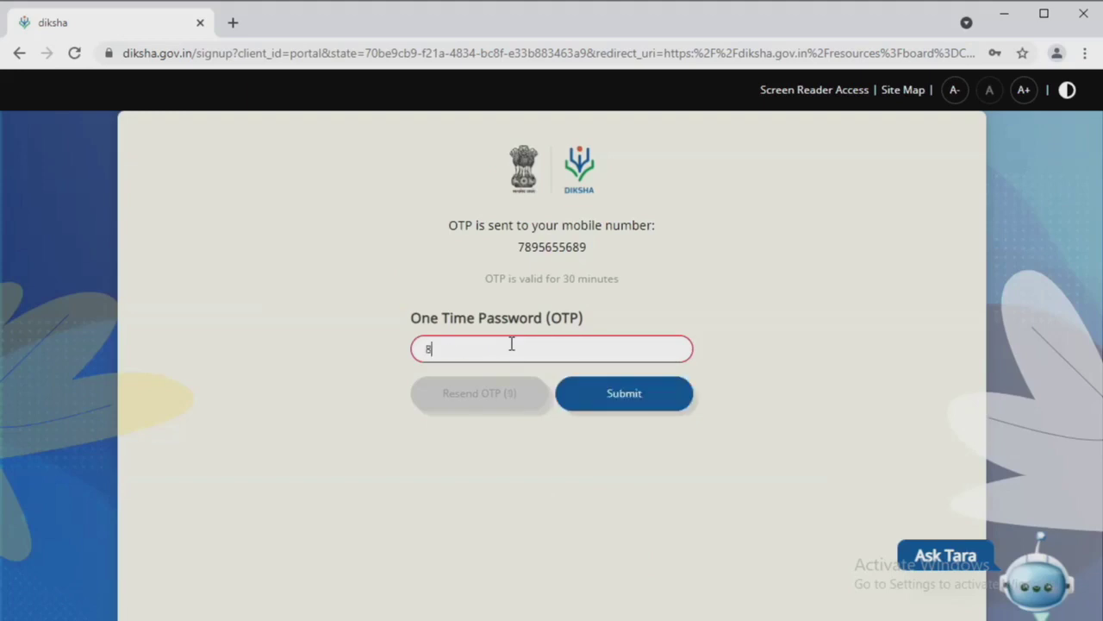
click(632, 396)
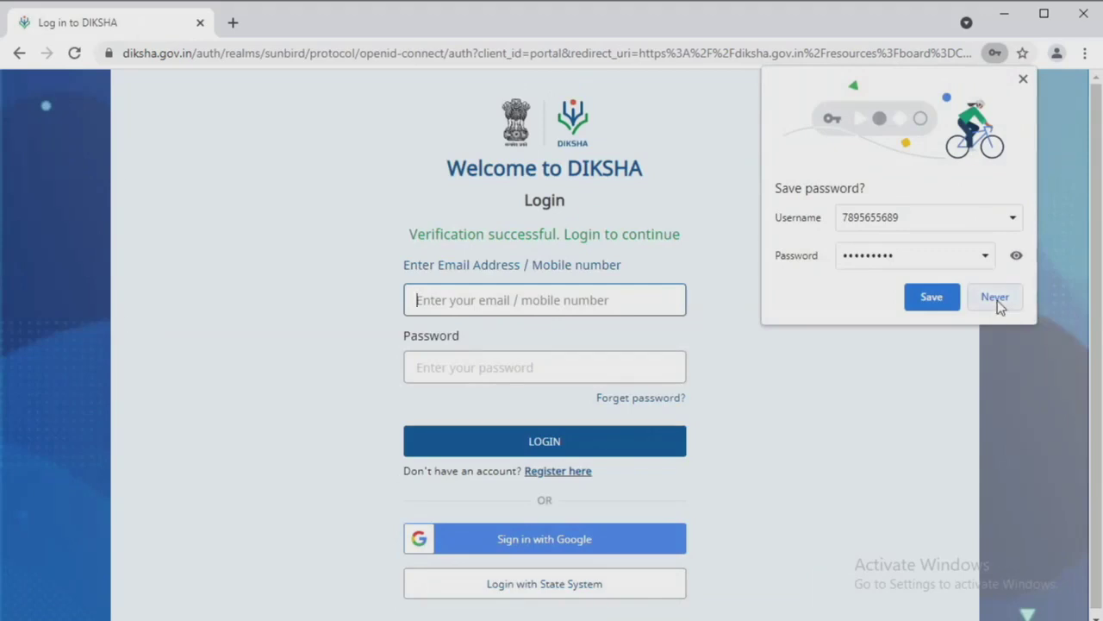
click(995, 298)
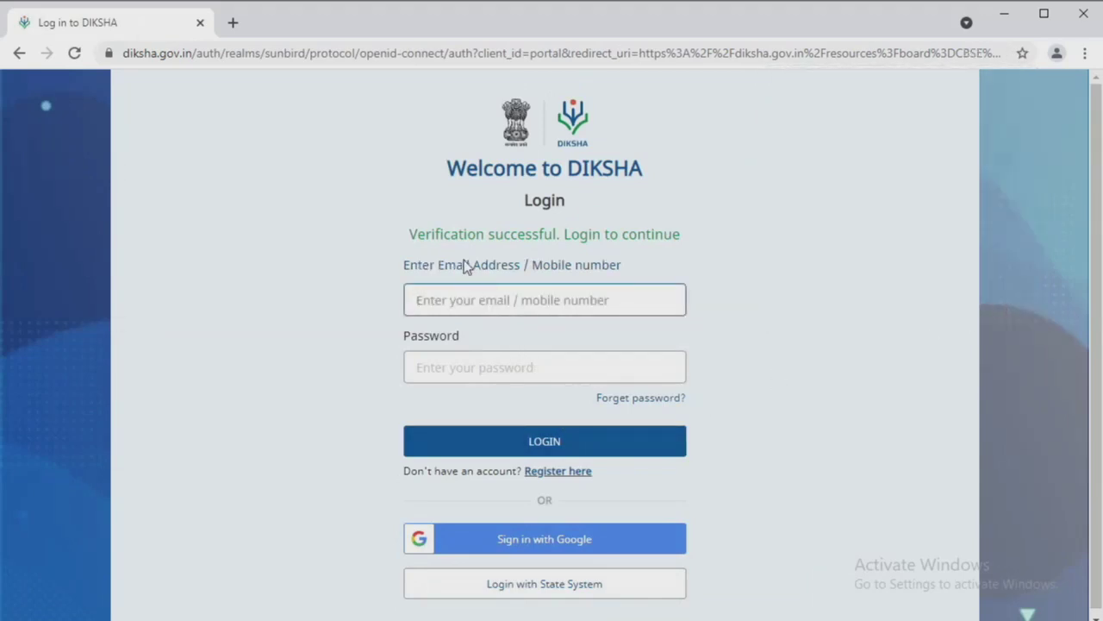
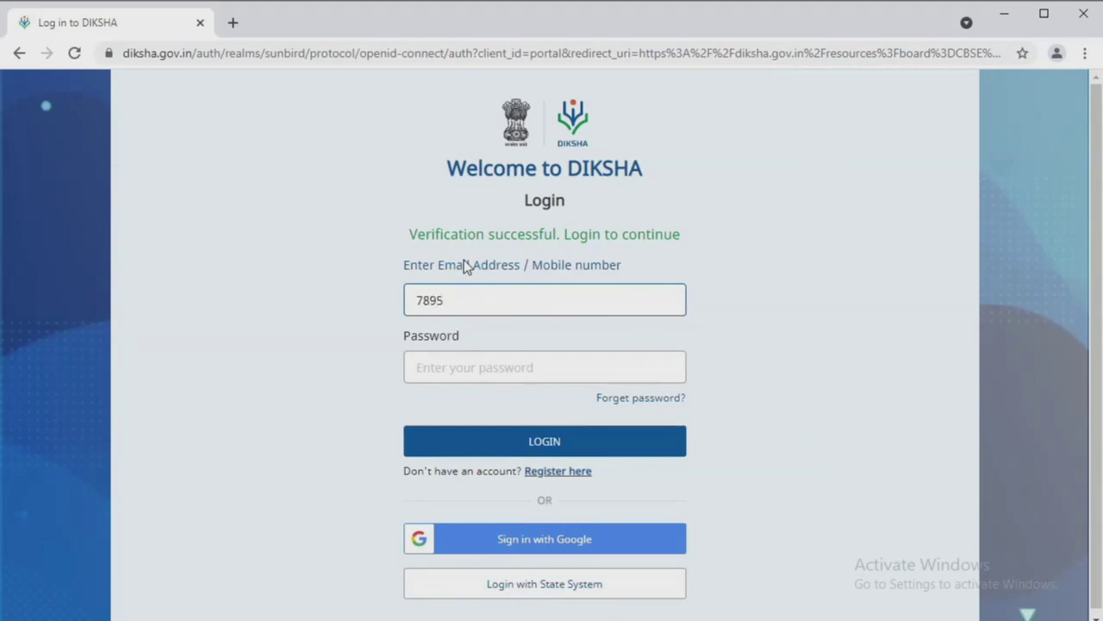
Log in with the registered mobile number and account password
click(497, 360)
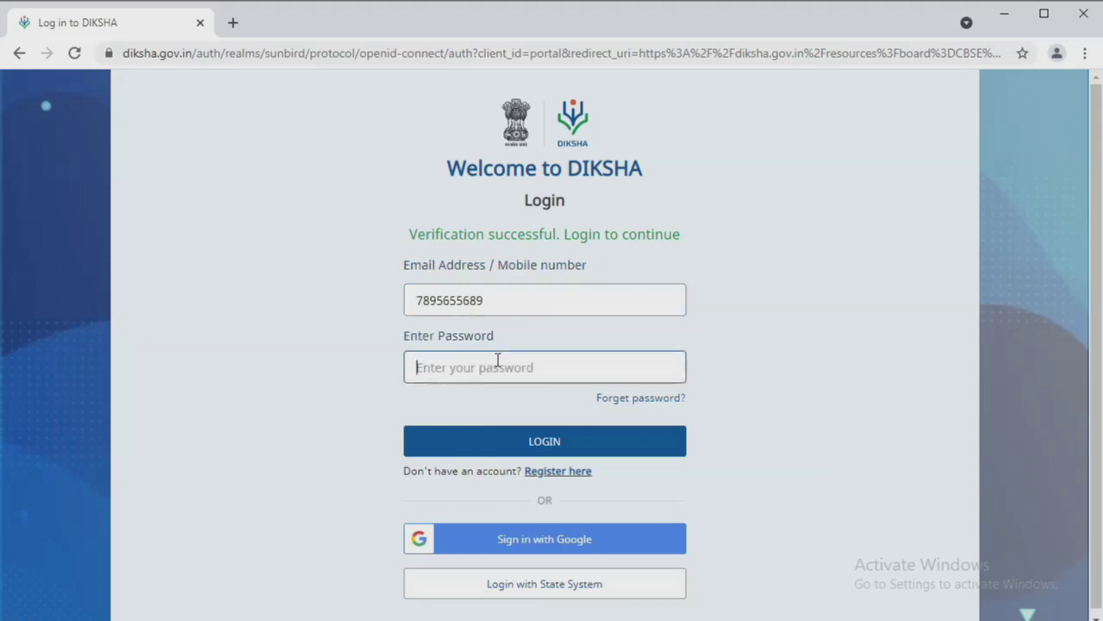
text(*)
key(BackSpace)
text(*********)
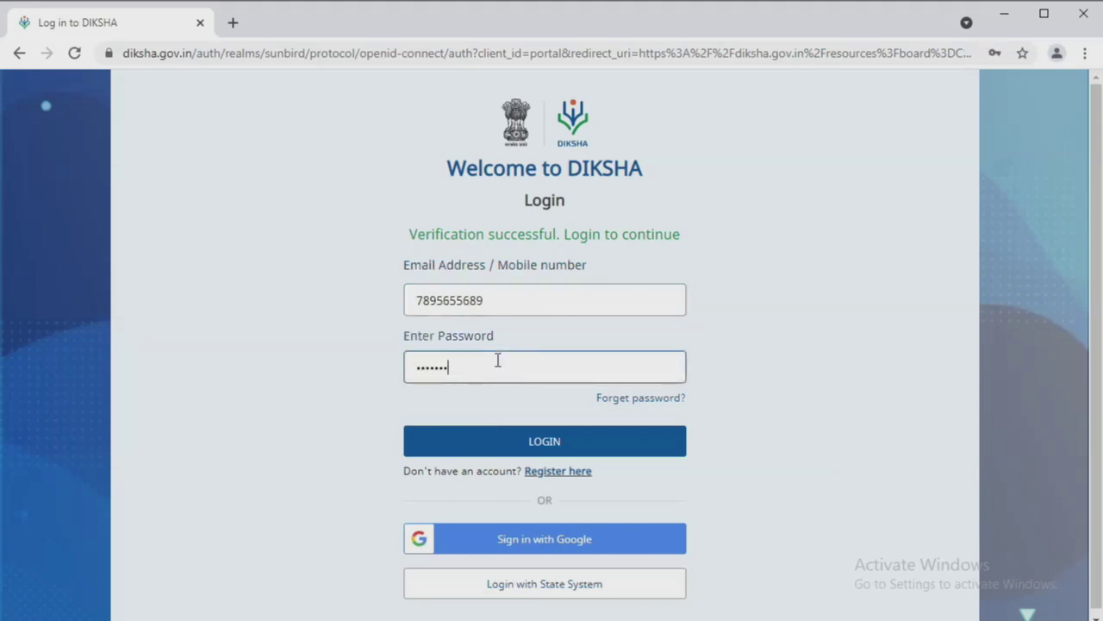
click(506, 453)
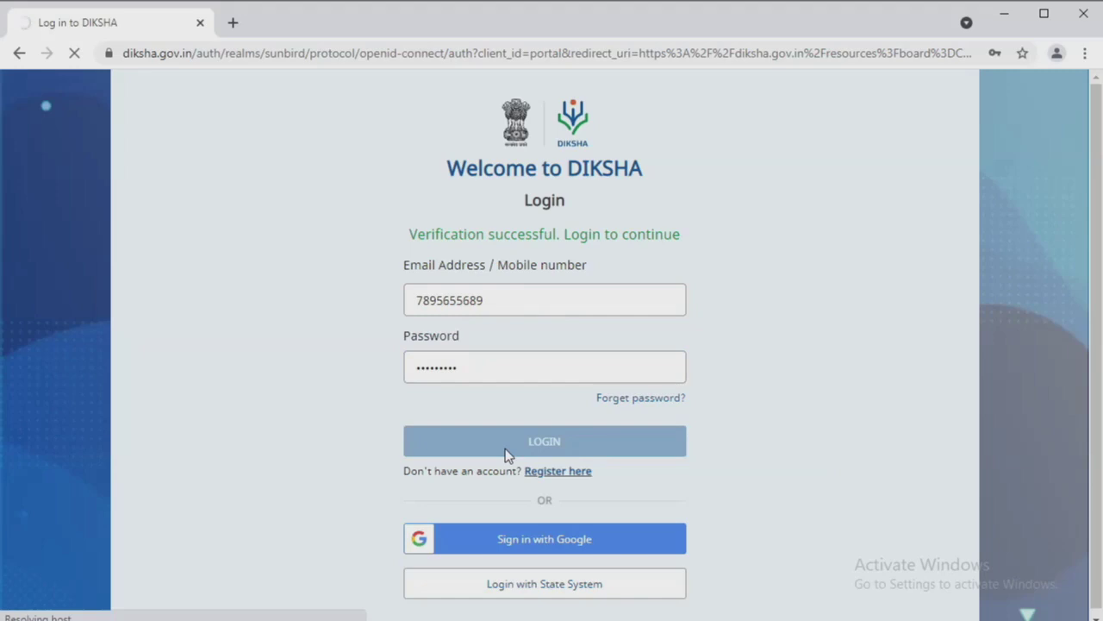
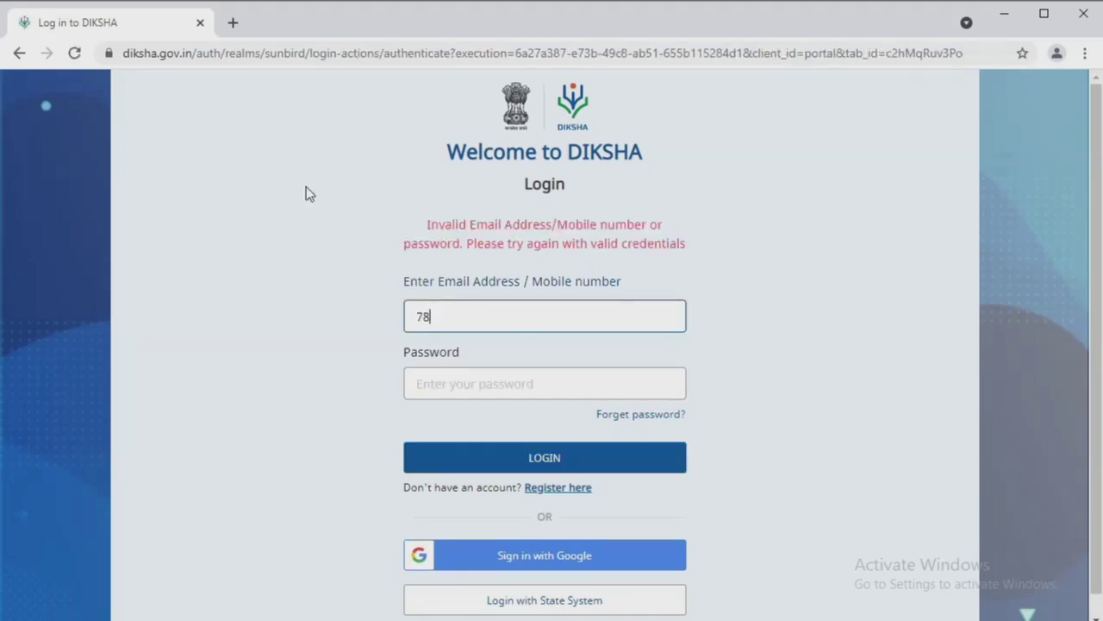
Re-enter the mobile number and password and log in again after the invalid-credentials error
click(437, 393)
text(******)
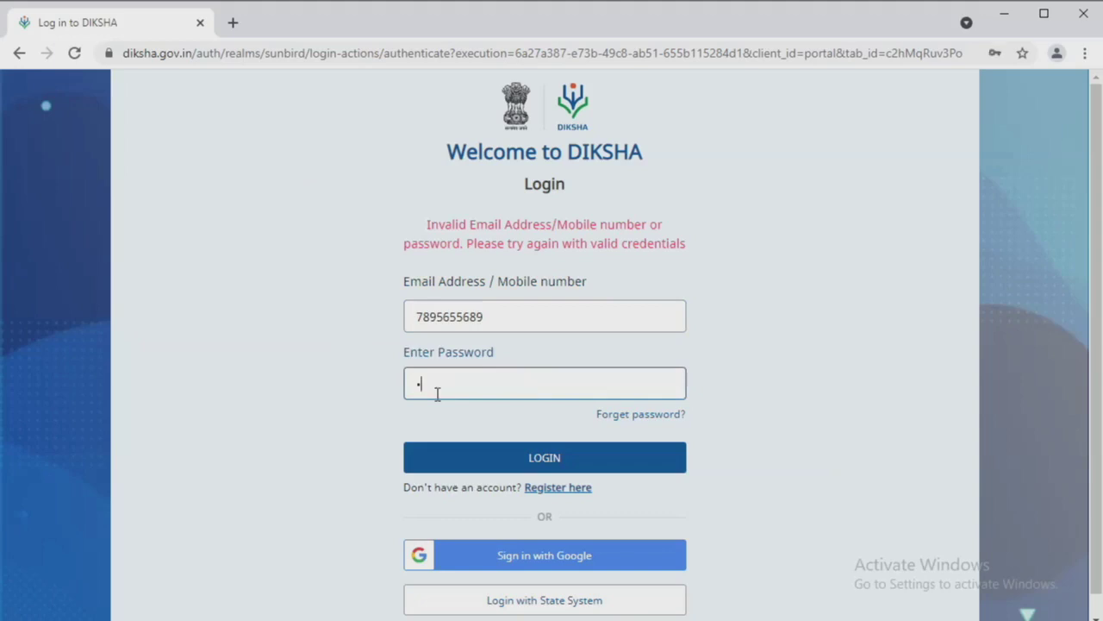
text(***)
click(475, 459)
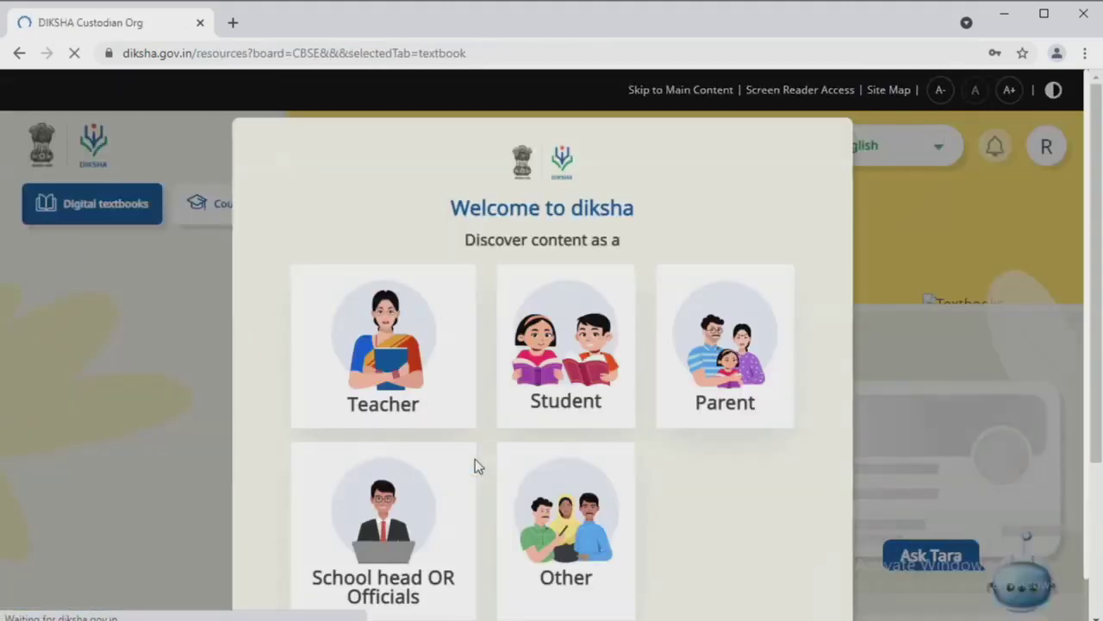
Choose Teacher as the role and continue to the location form
click(527, 375)
click(379, 379)
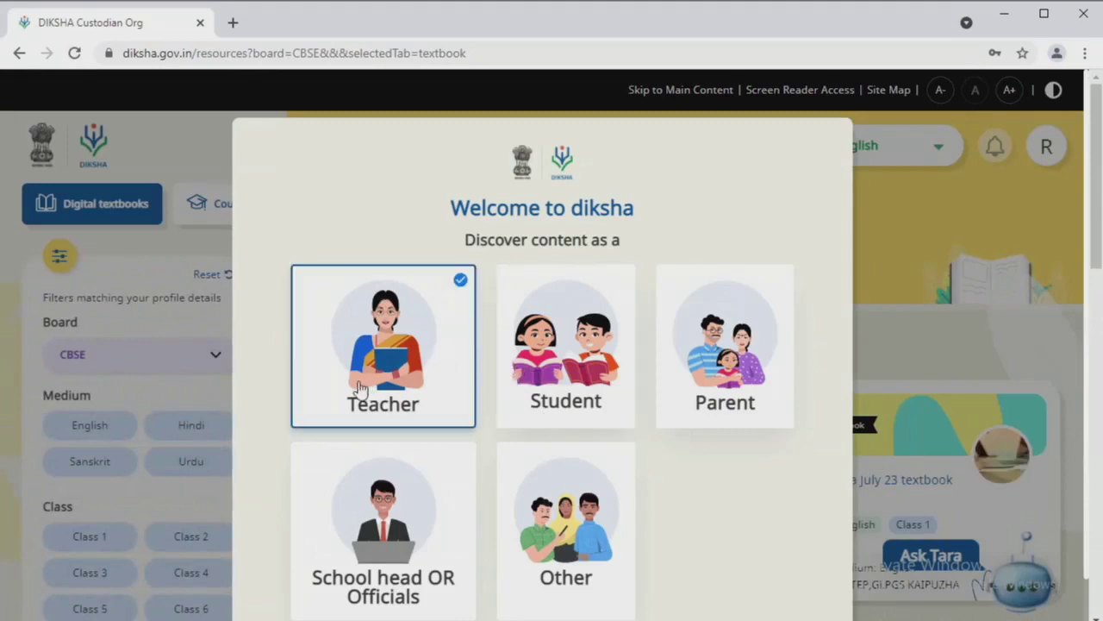
scroll(1005, 301, down, 1)
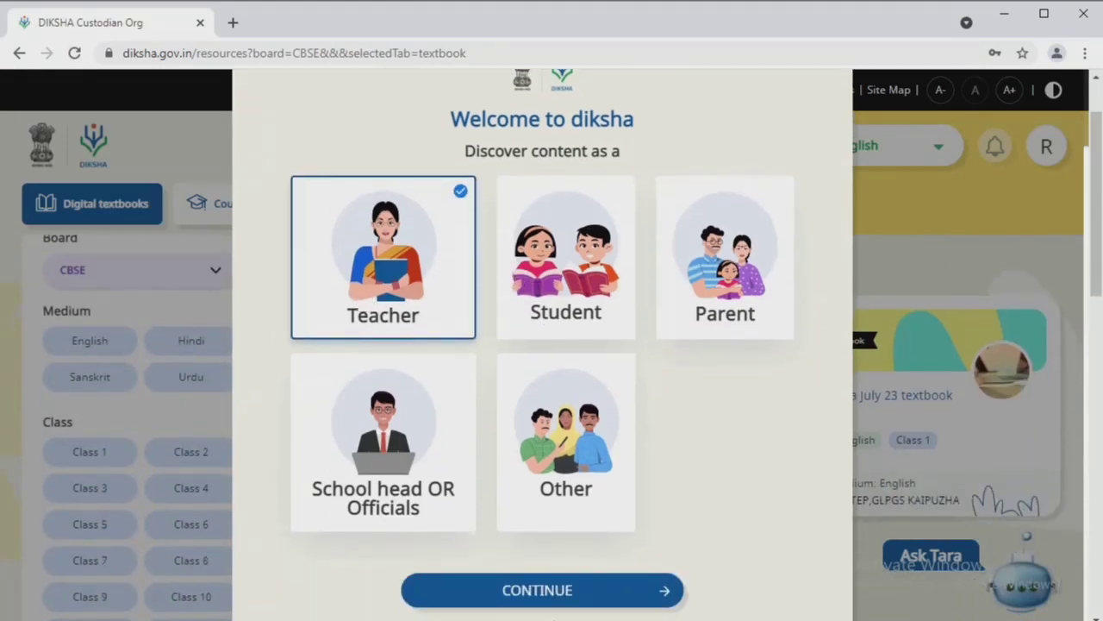
click(510, 589)
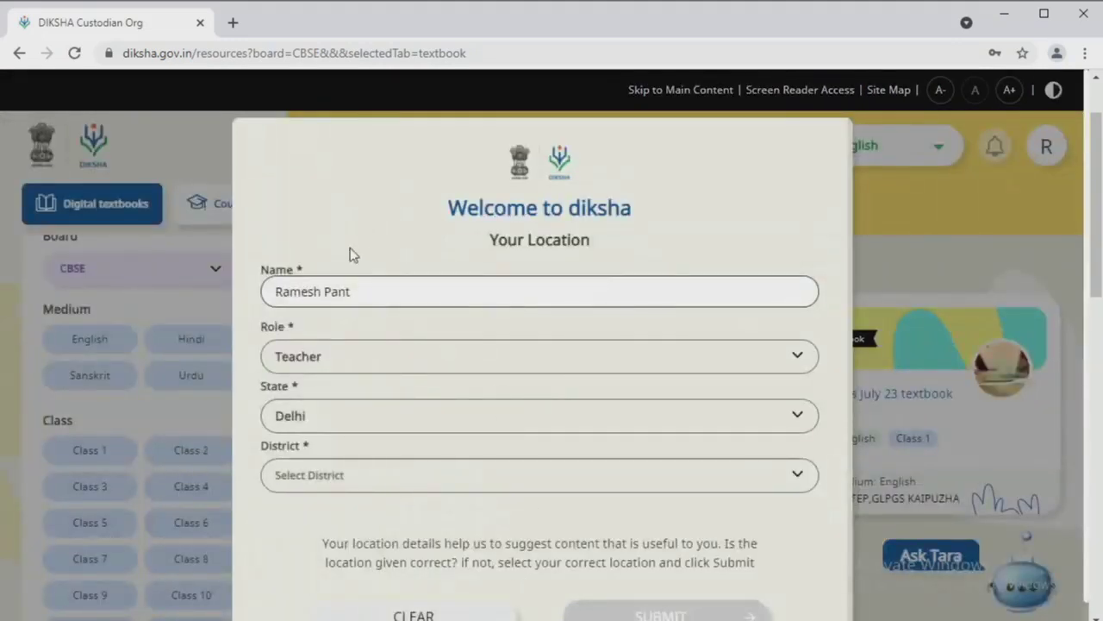
Set the location to Uttarakhand state and Dehradun district and submit it
click(315, 424)
scroll(379, 507, down, 10)
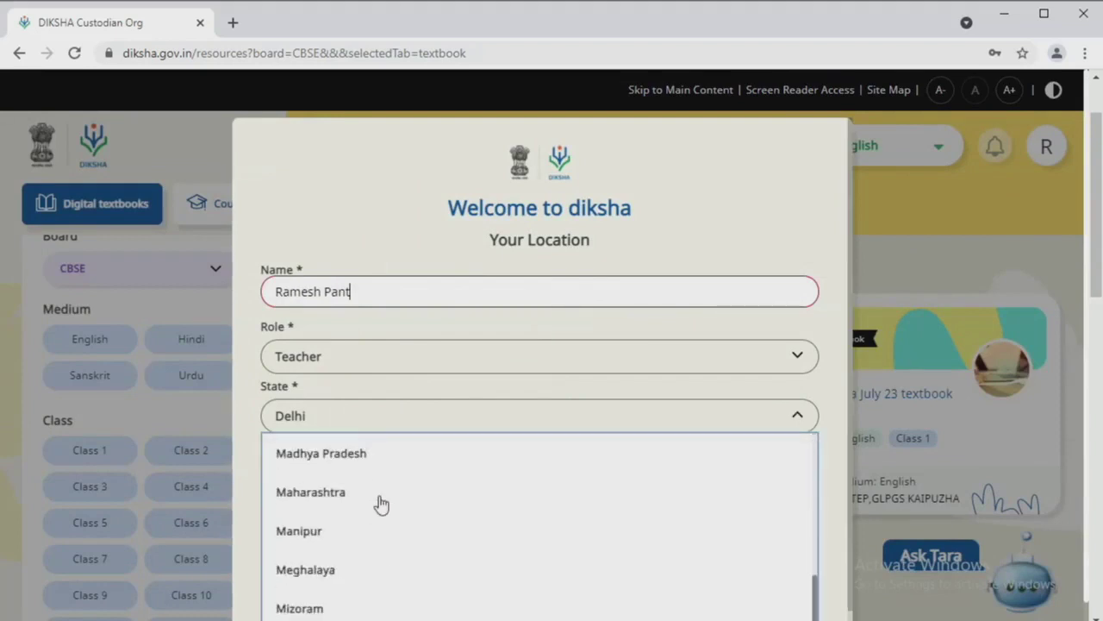
scroll(366, 540, down, 1)
click(303, 597)
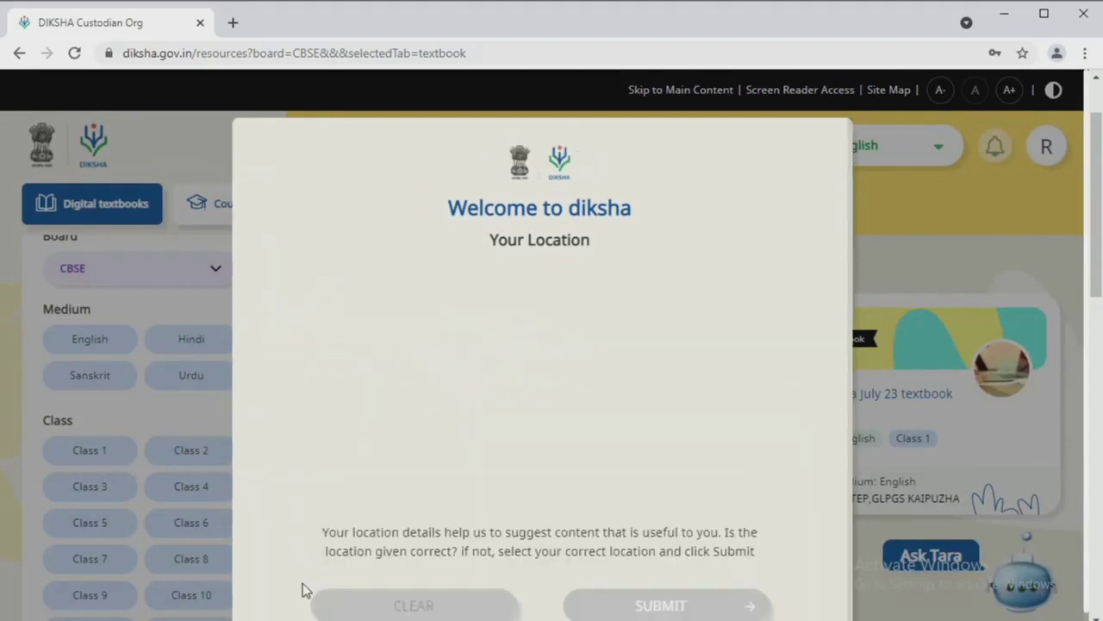
click(330, 481)
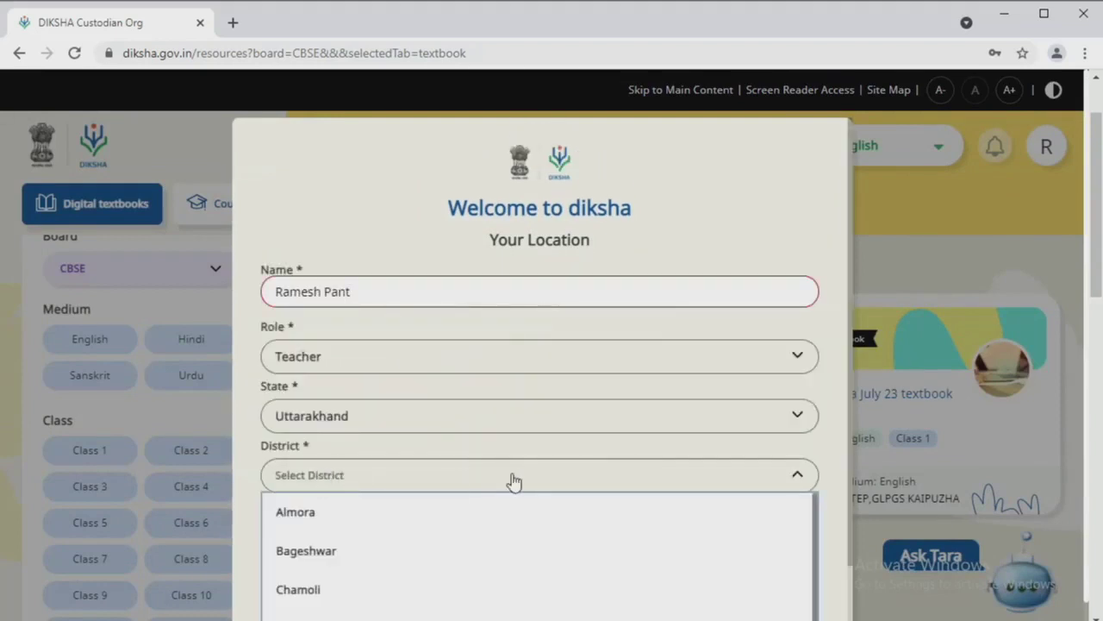
scroll(529, 479, down, 1)
scroll(529, 480, down, 1)
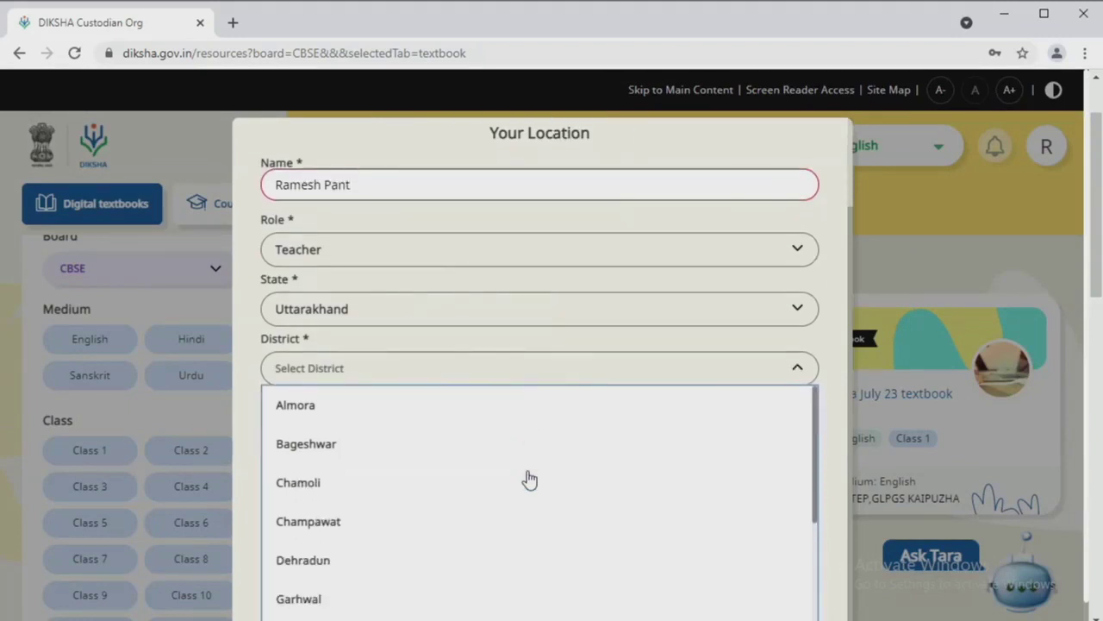
scroll(530, 479, down, 3)
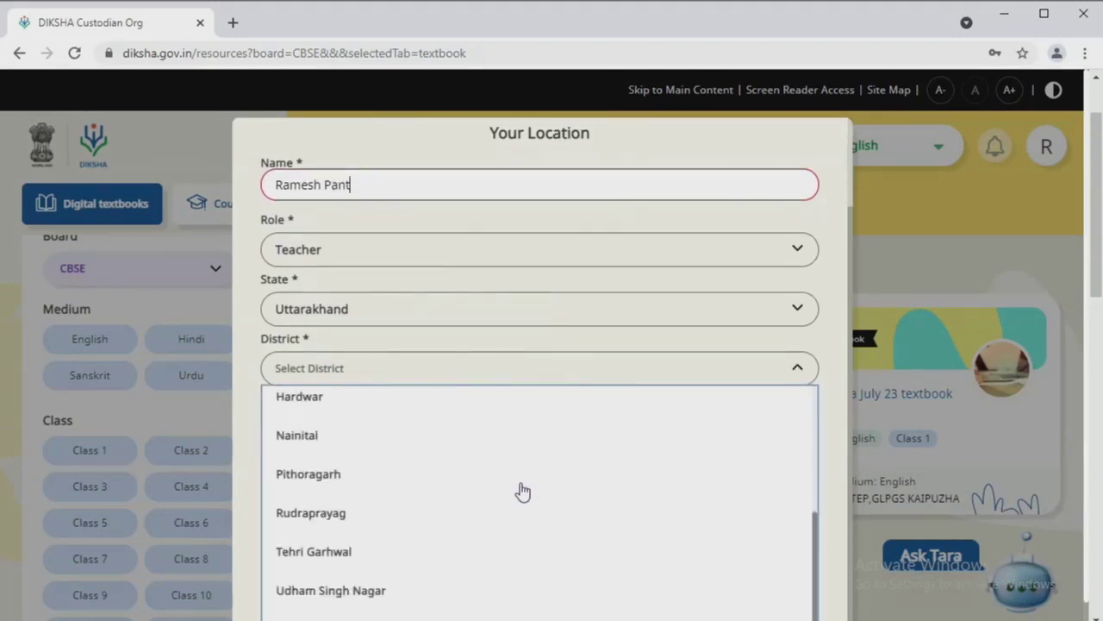
scroll(522, 490, down, 1)
scroll(319, 445, up, 2)
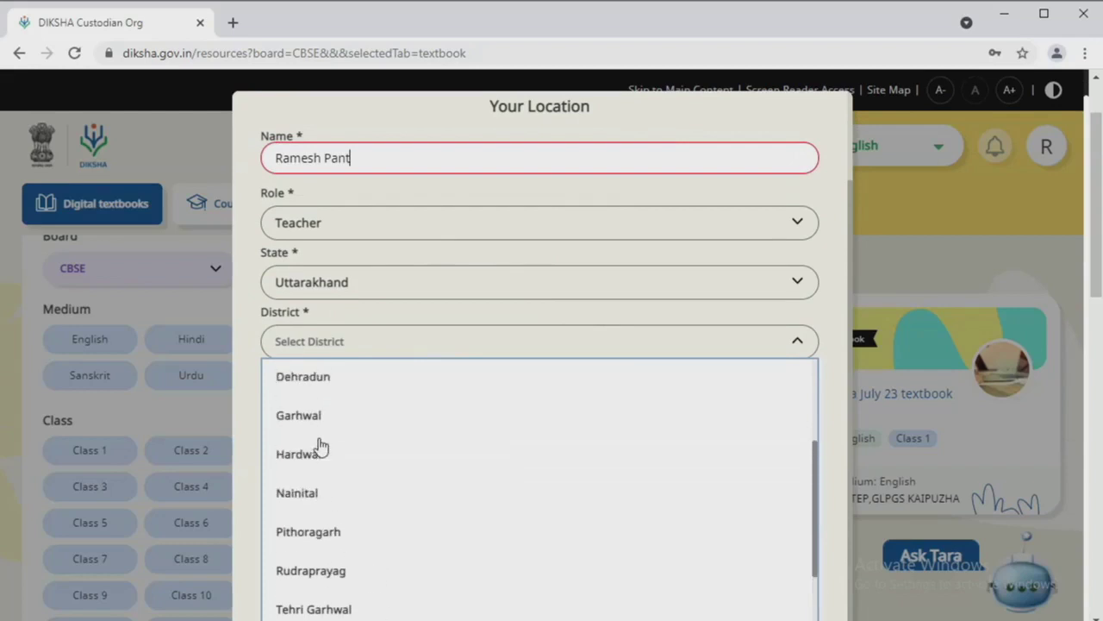
scroll(319, 445, up, 2)
click(302, 474)
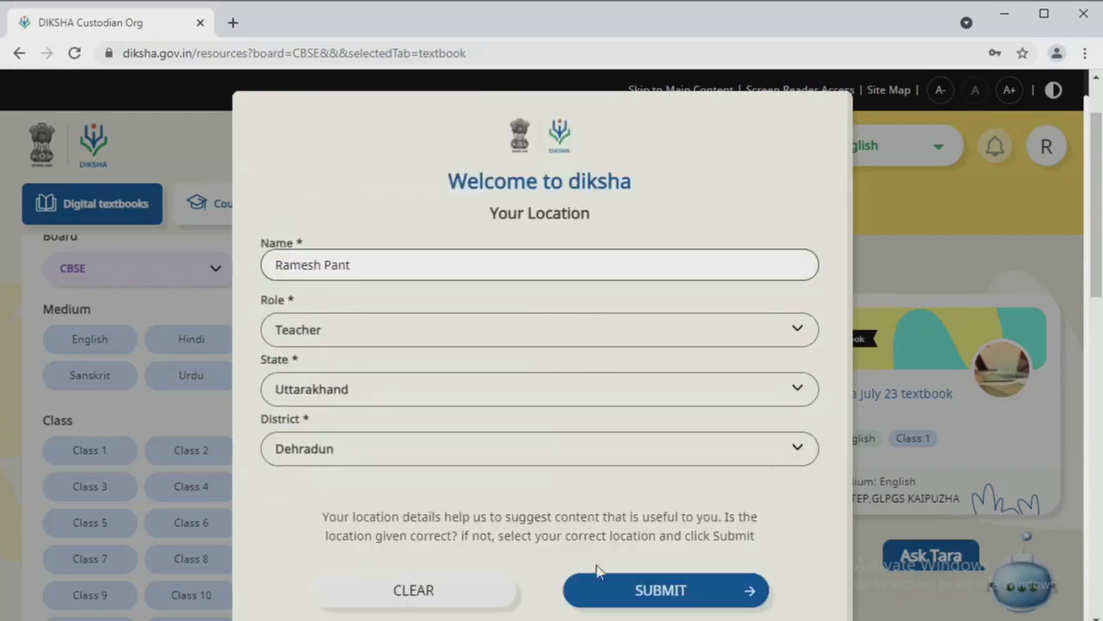
click(606, 598)
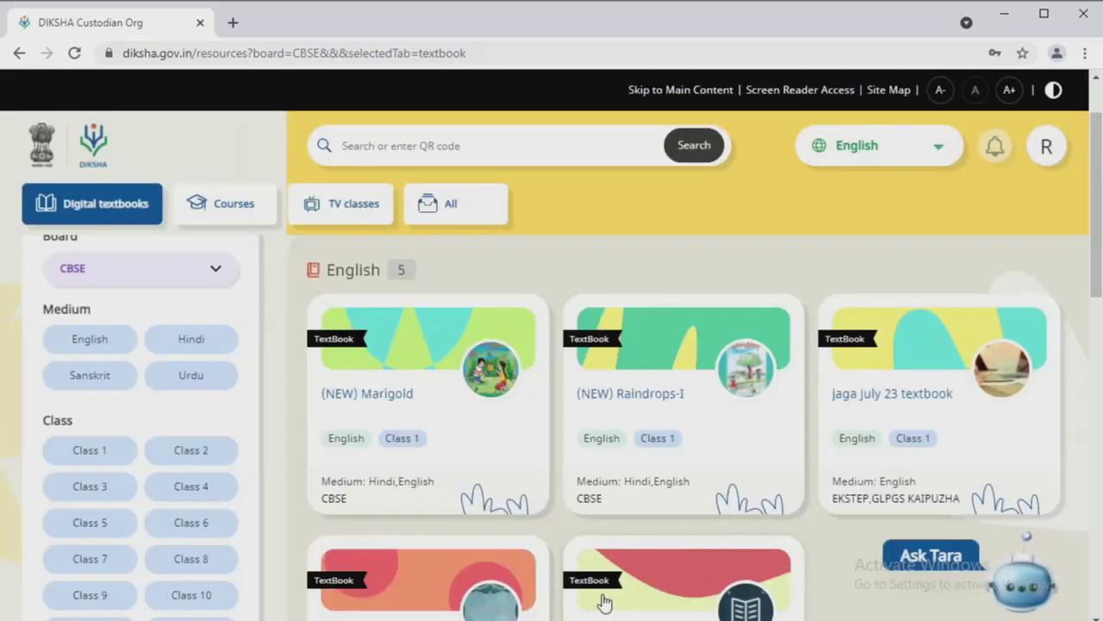
Open the user's profile page from the R avatar's account menu
click(1046, 151)
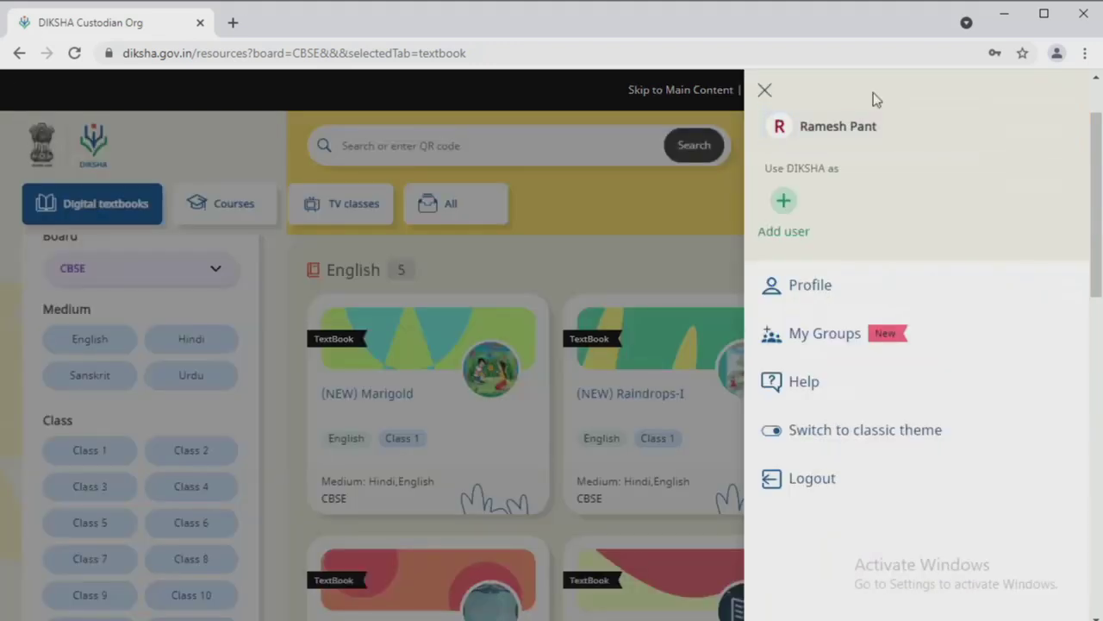
click(807, 293)
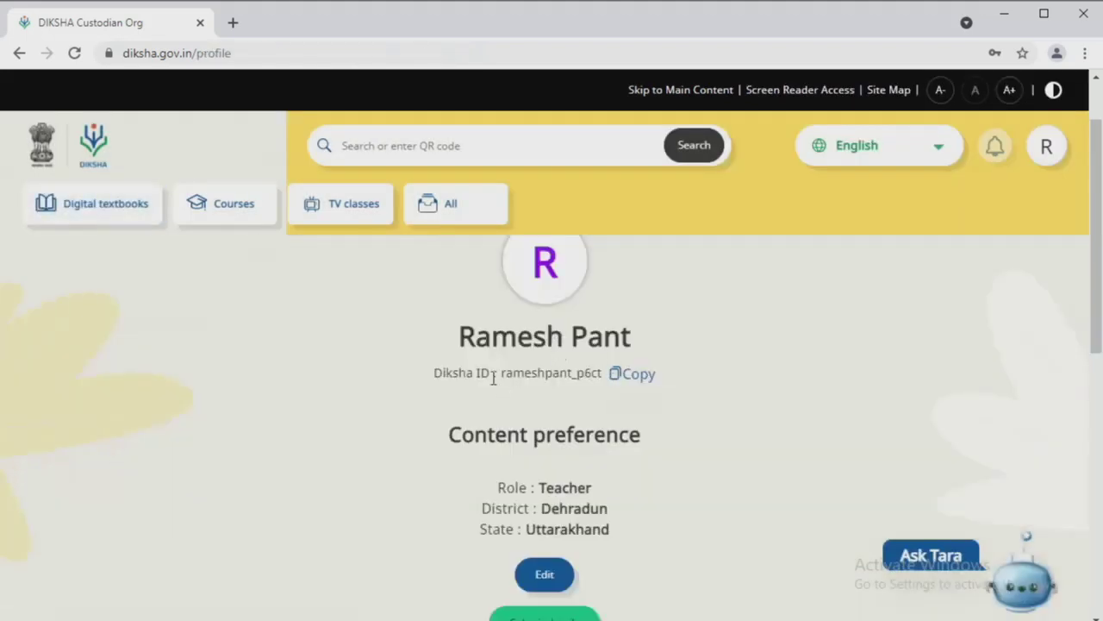
drag(429, 372, 673, 386)
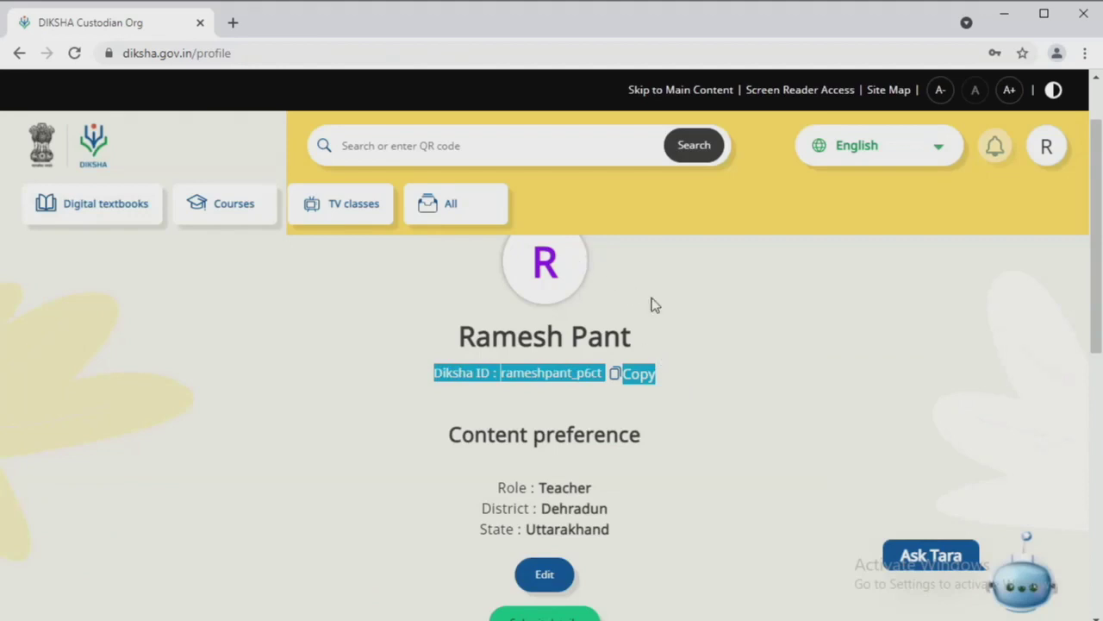
click(721, 333)
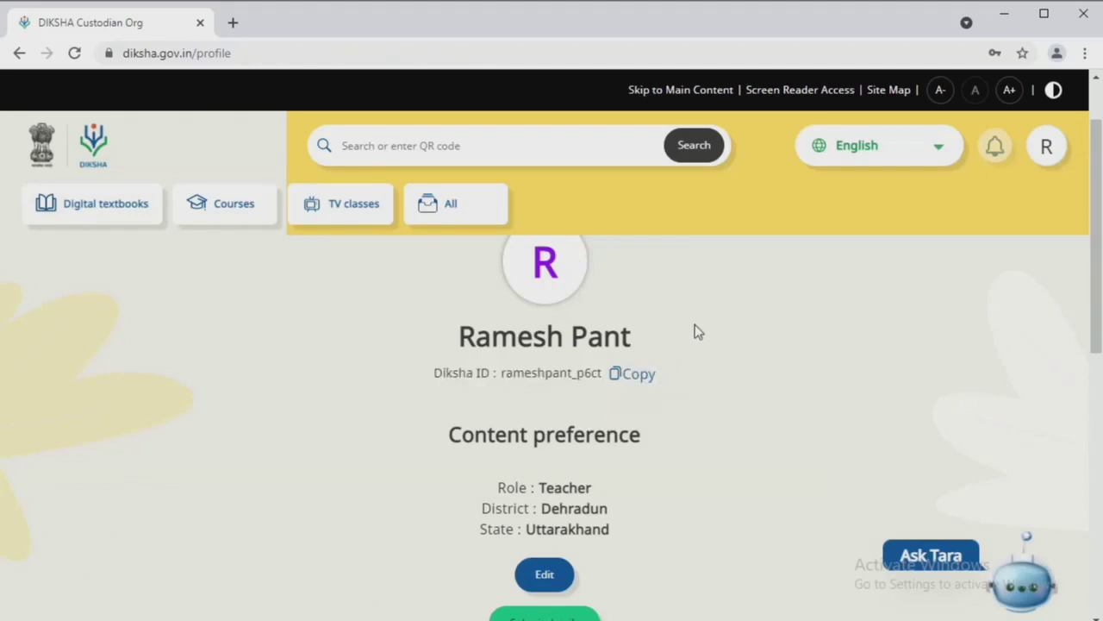
Resubmit the personal details unchanged in the Edit Personal Details dialog
scroll(686, 376, down, 1)
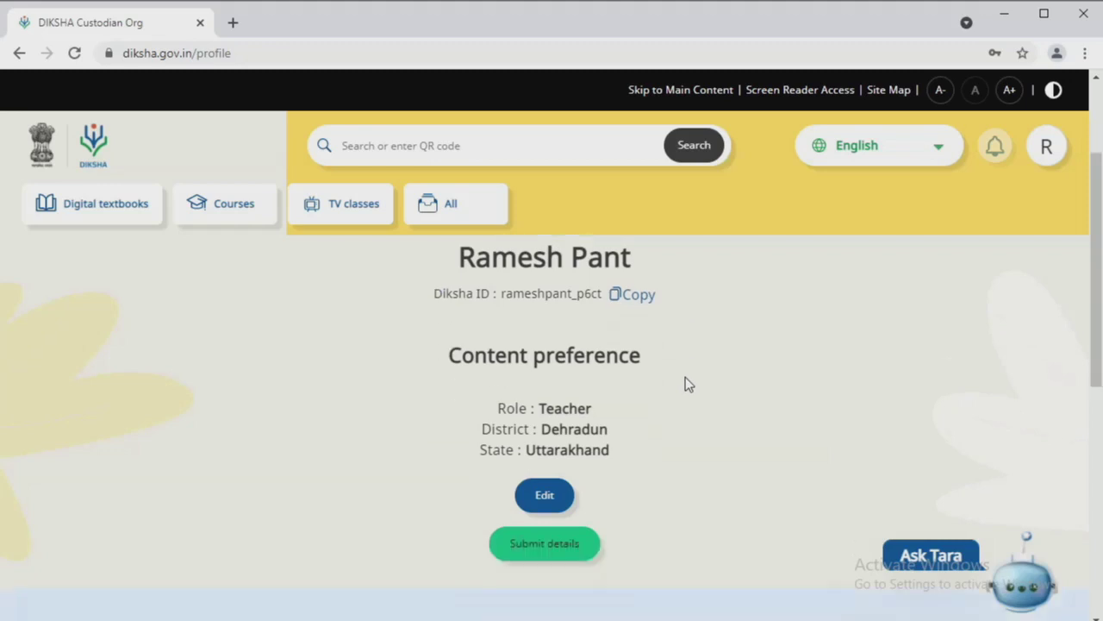
click(552, 488)
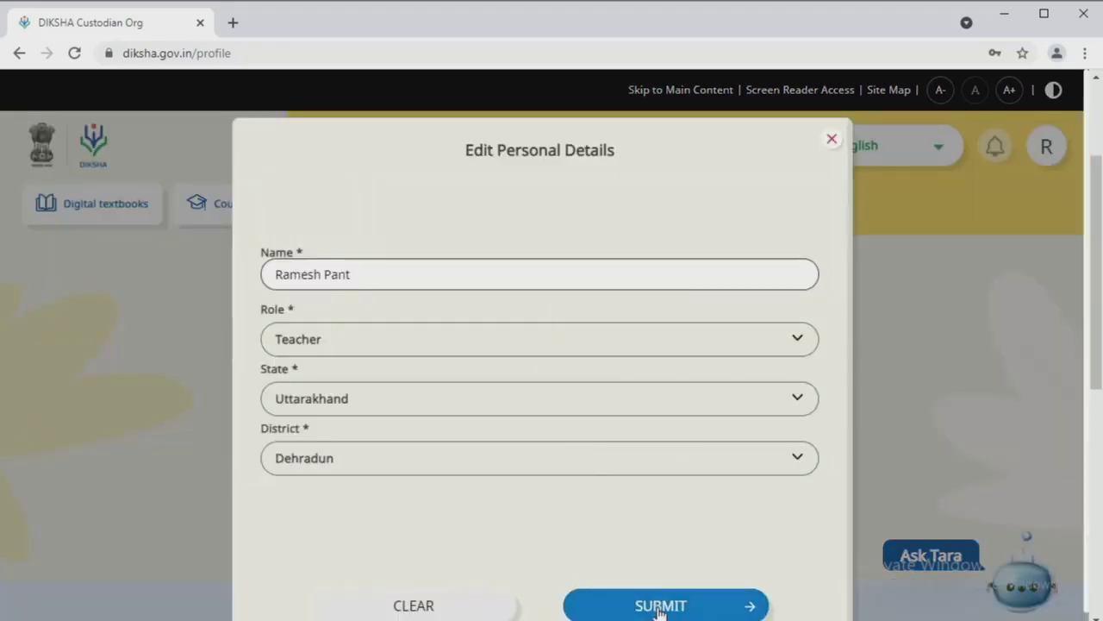
click(658, 606)
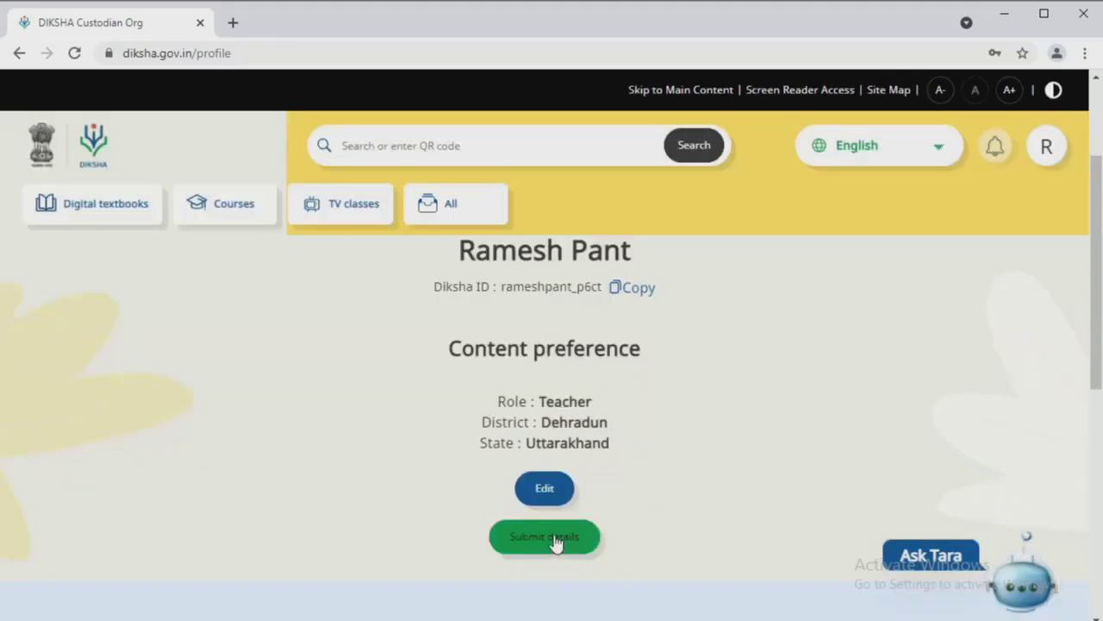
click(556, 537)
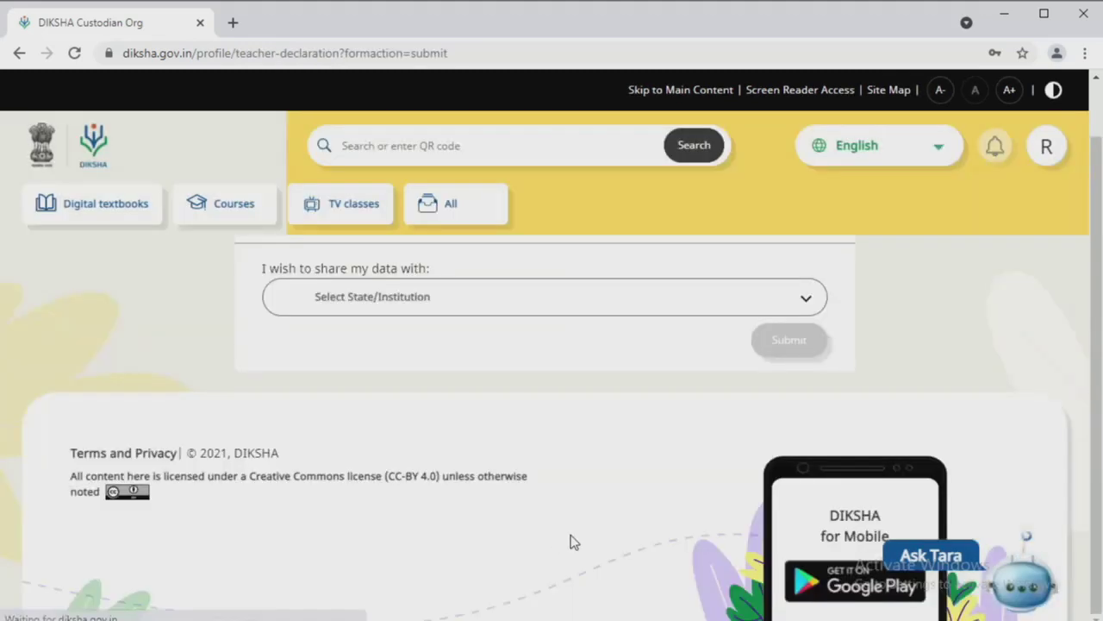
click(581, 303)
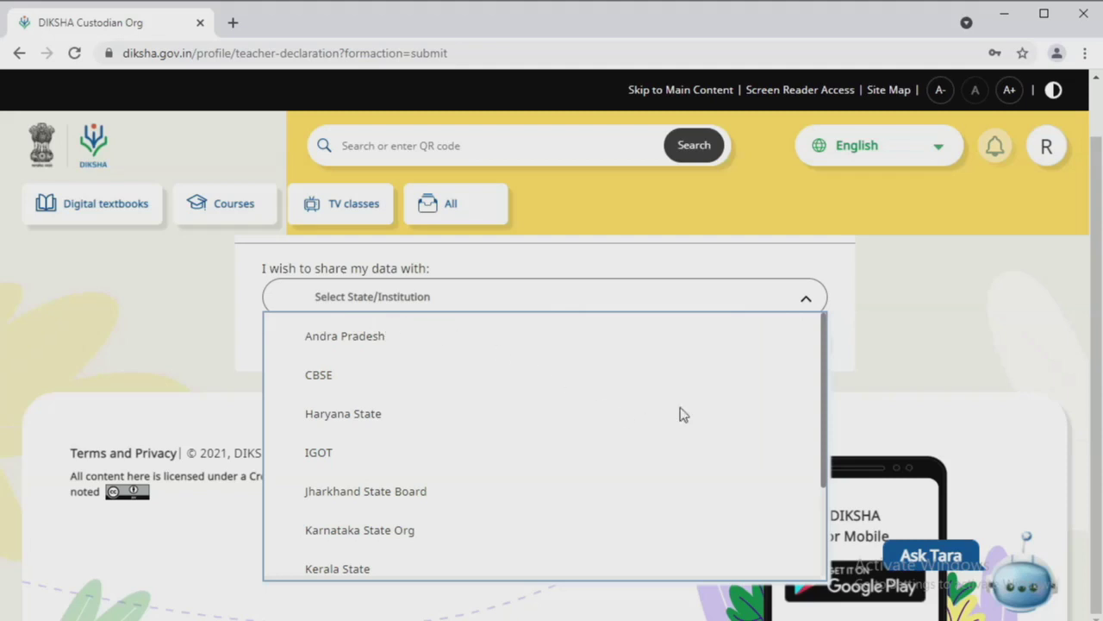
drag(824, 345, 812, 431)
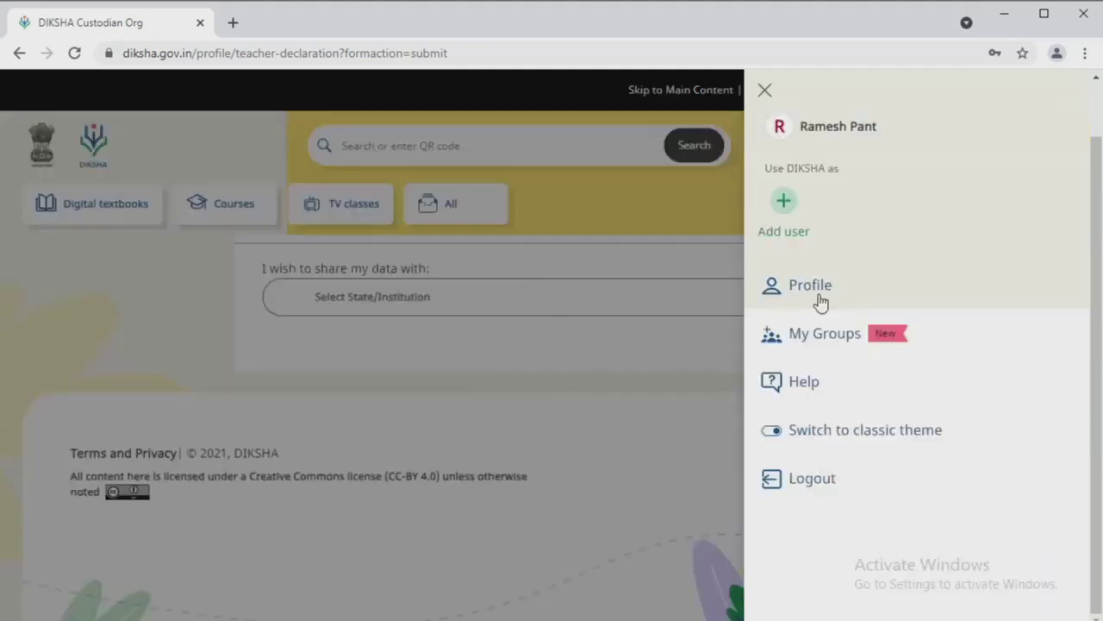
click(819, 297)
scroll(714, 411, up, 3)
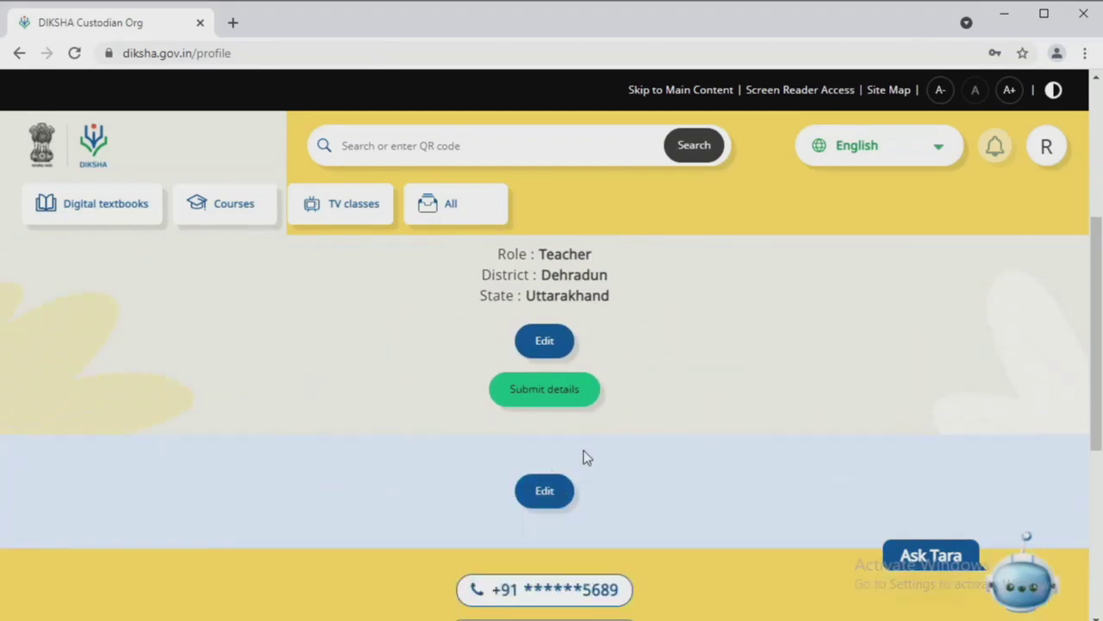
Edit the content preferences, choosing board State (Uttarakhand) and medium Hindi
click(545, 496)
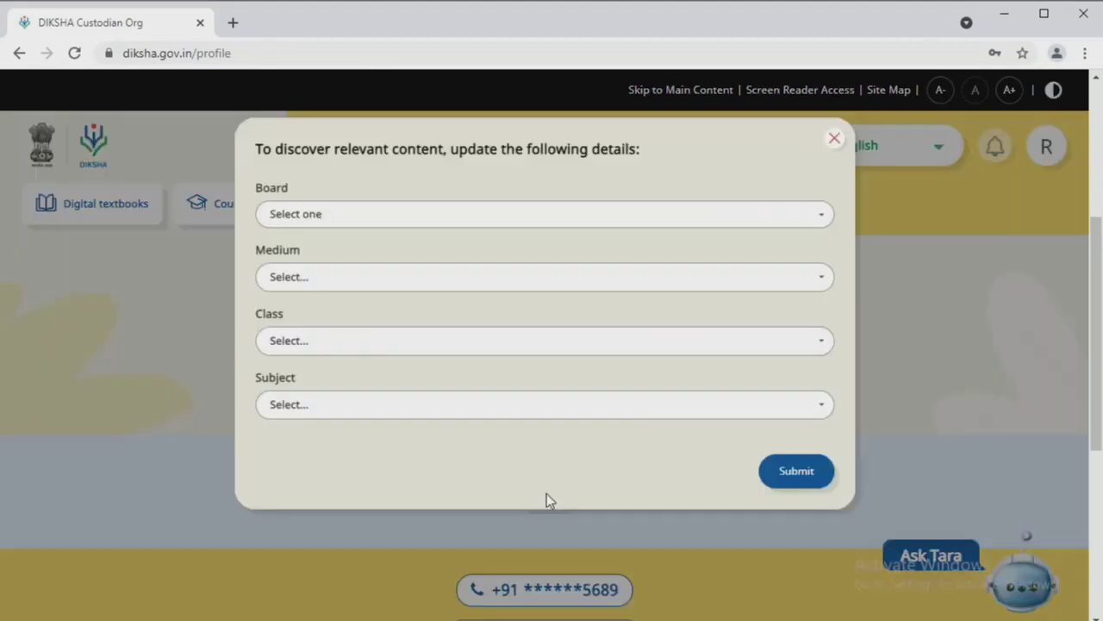
click(392, 216)
scroll(411, 337, down, 12)
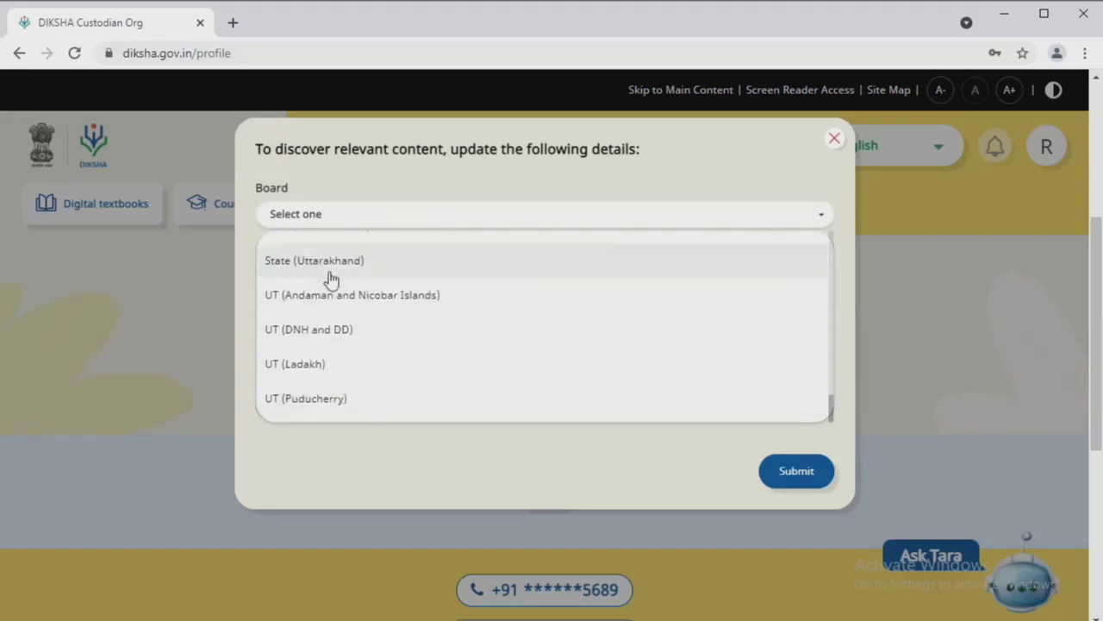
click(322, 262)
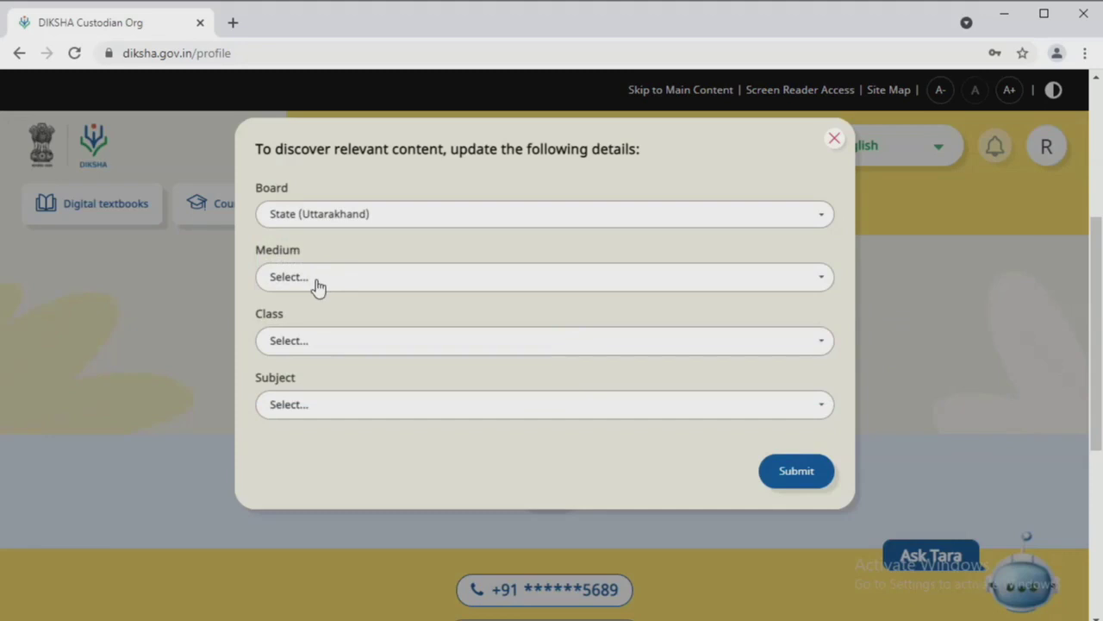
click(315, 286)
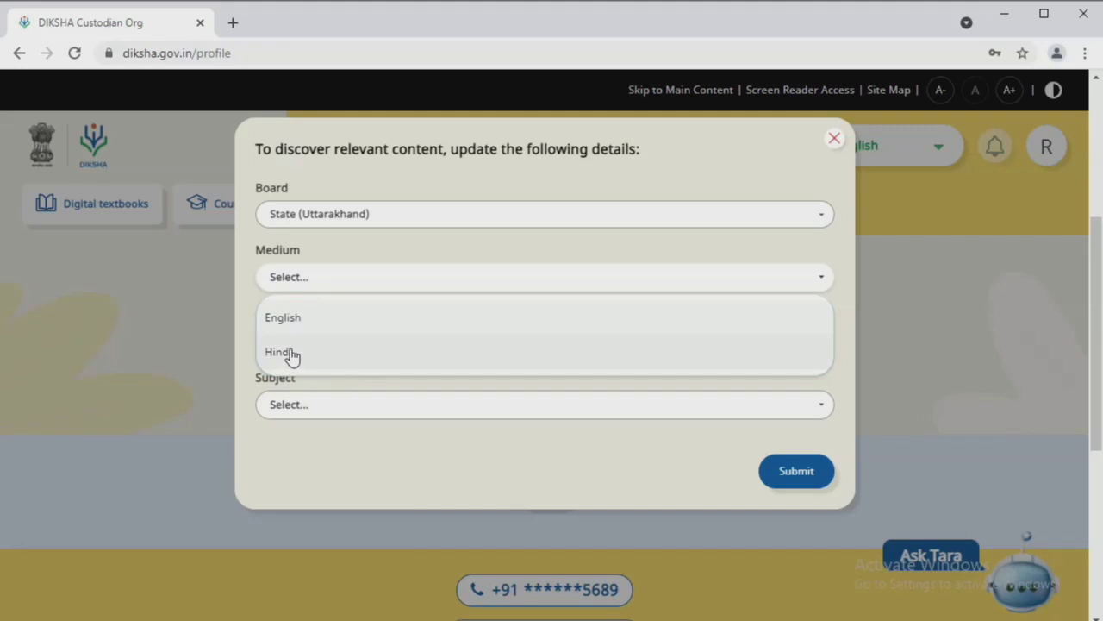
click(290, 353)
Choose class Others and subject CPD, then submit the preferences
click(291, 349)
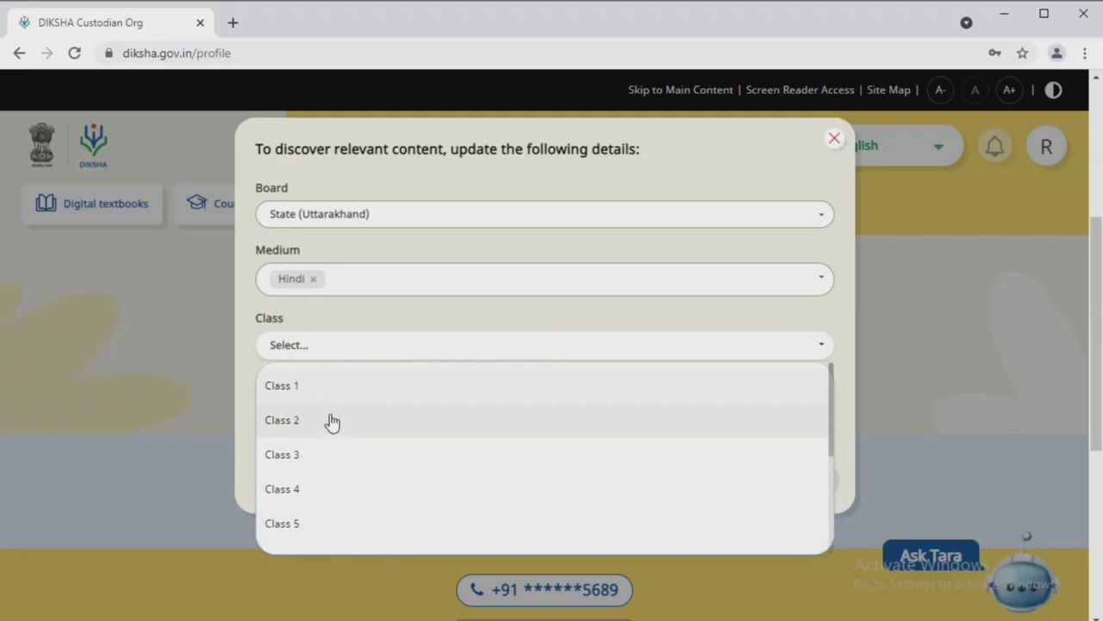
scroll(333, 423, down, 3)
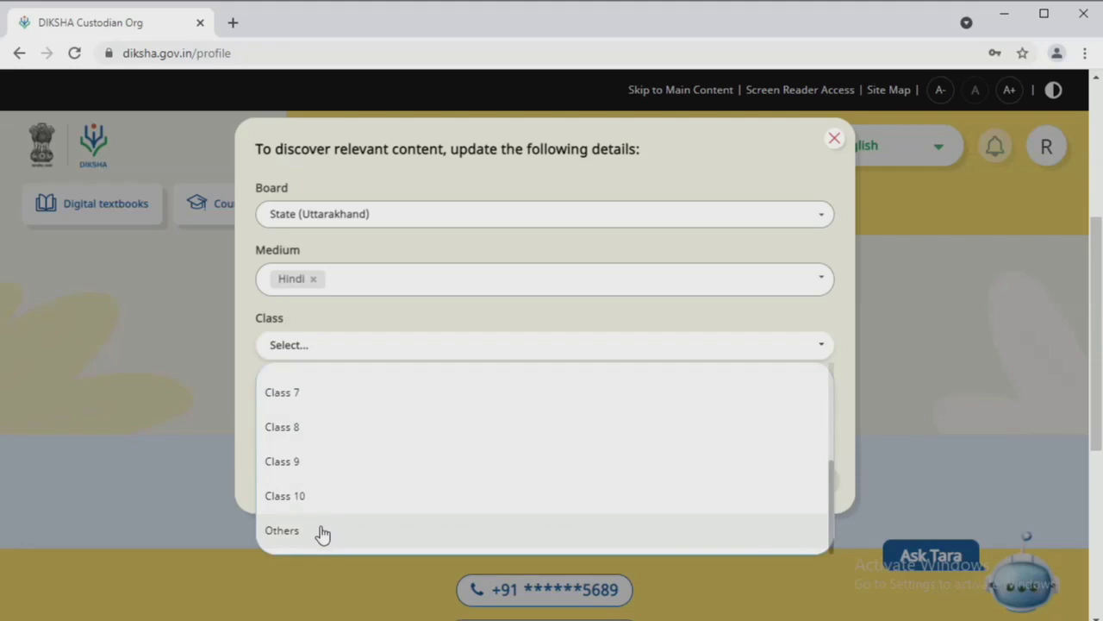
click(319, 531)
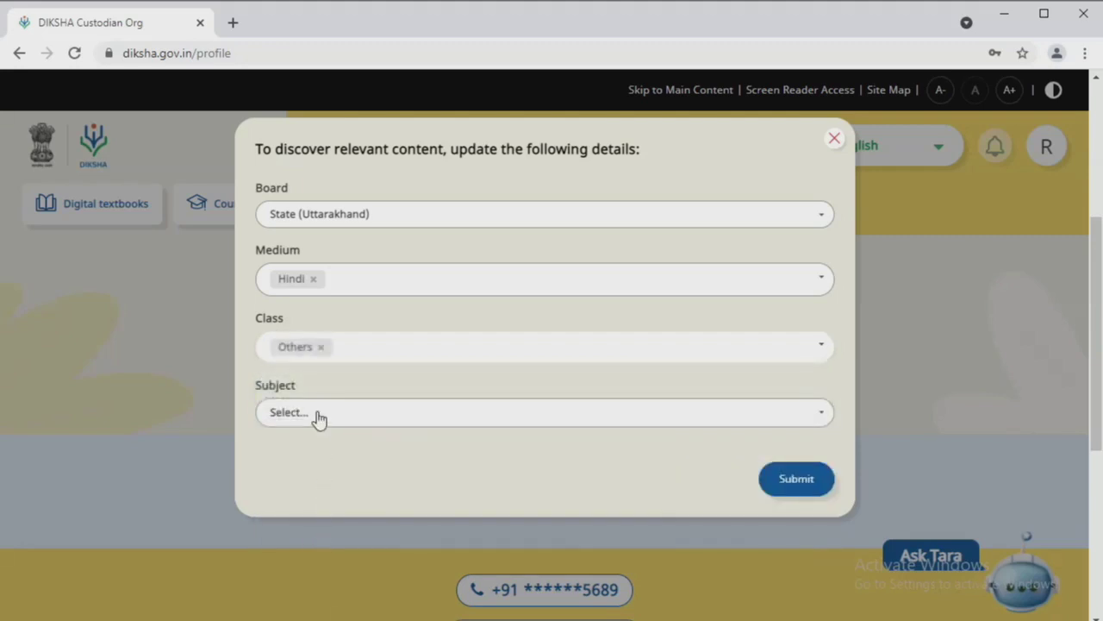
click(318, 418)
click(305, 492)
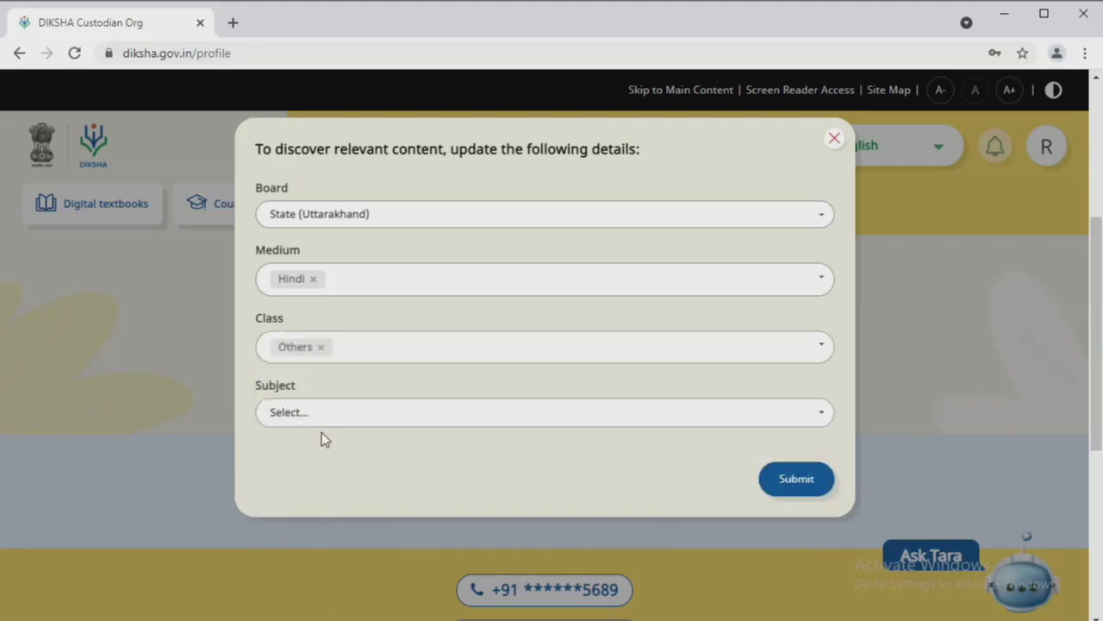
click(352, 421)
click(352, 420)
click(364, 412)
click(342, 455)
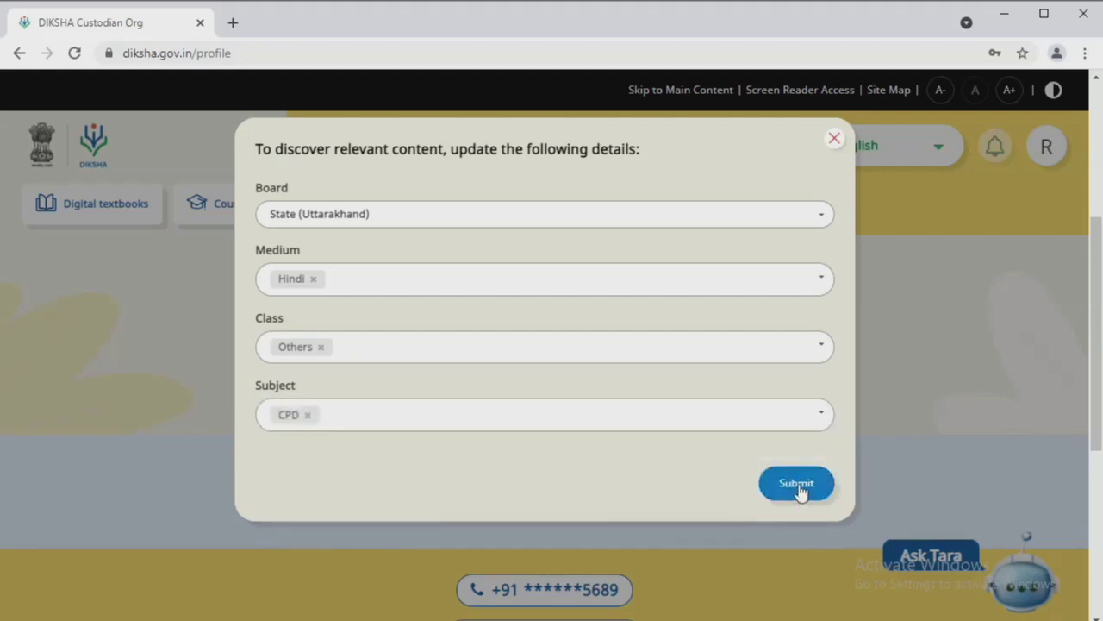
click(796, 484)
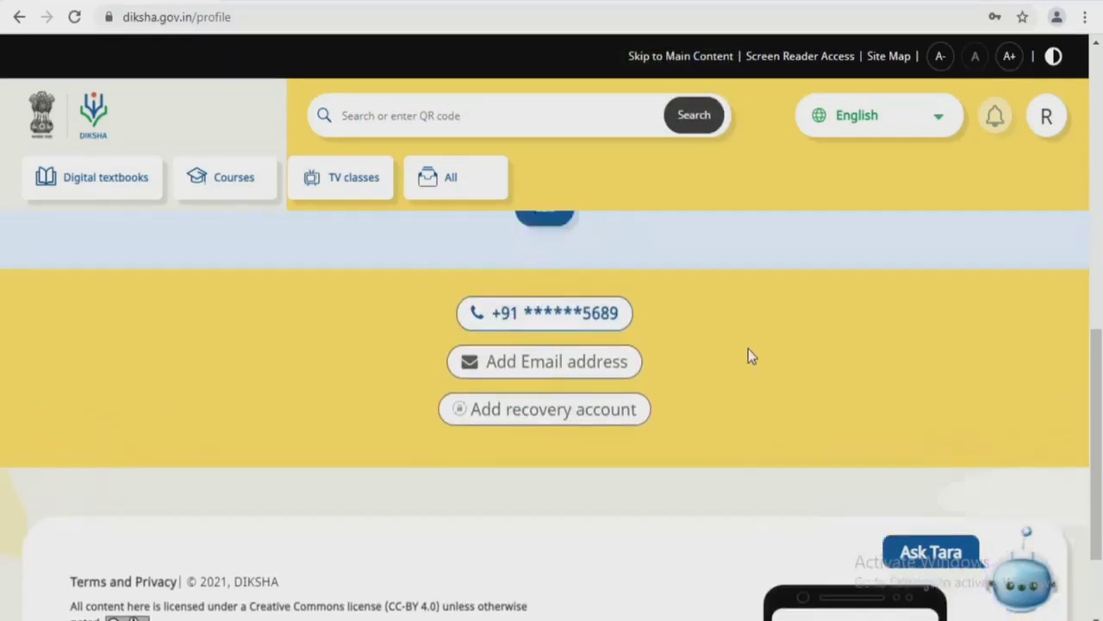
scroll(748, 357, up, 6)
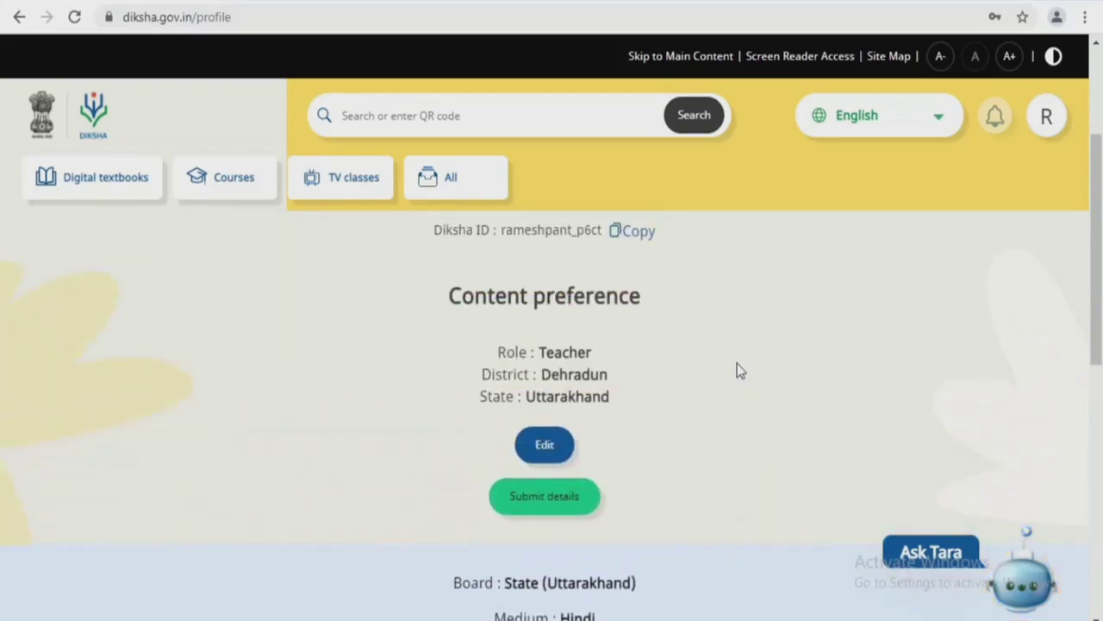
Open the Courses page filtered to State (Uttarakhand) board and Hindi medium
scroll(737, 371, up, 1)
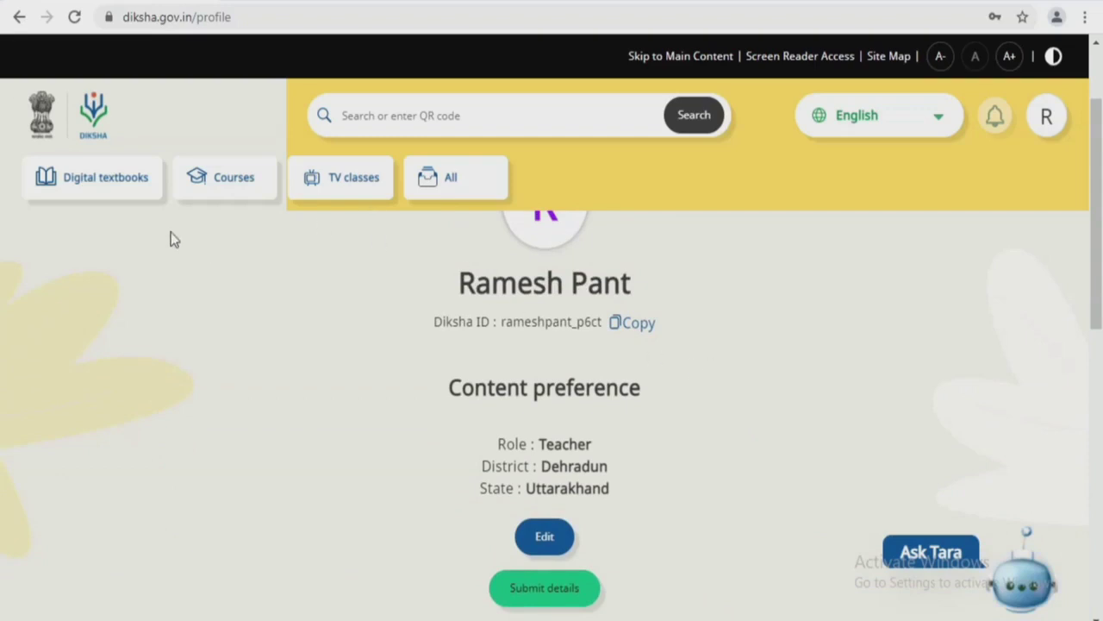
scroll(216, 240, up, 2)
click(234, 180)
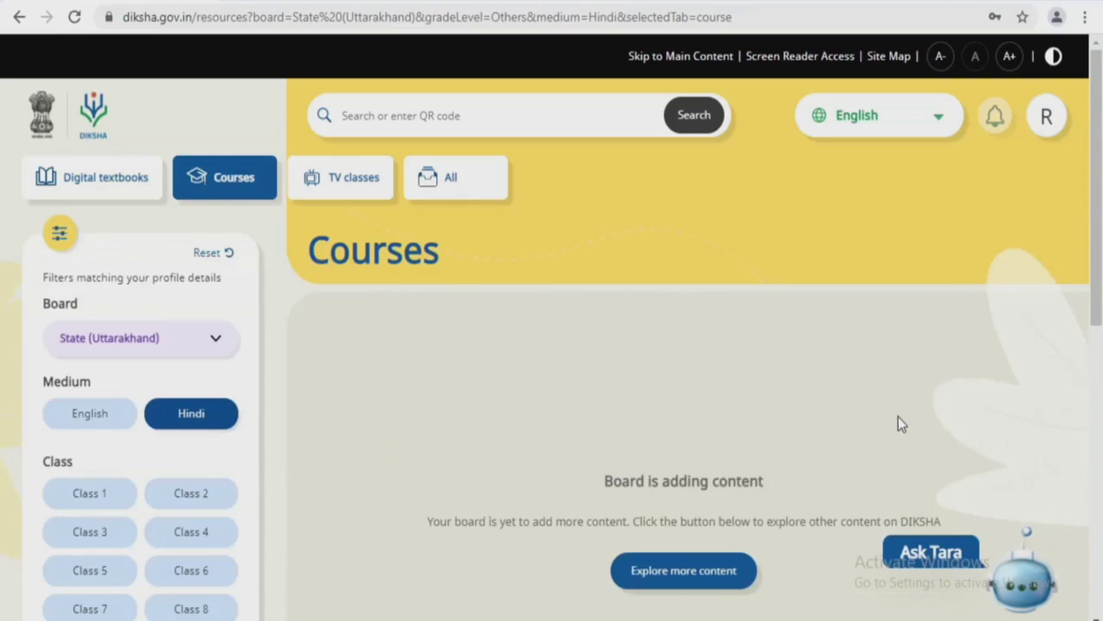
scroll(826, 455, down, 2)
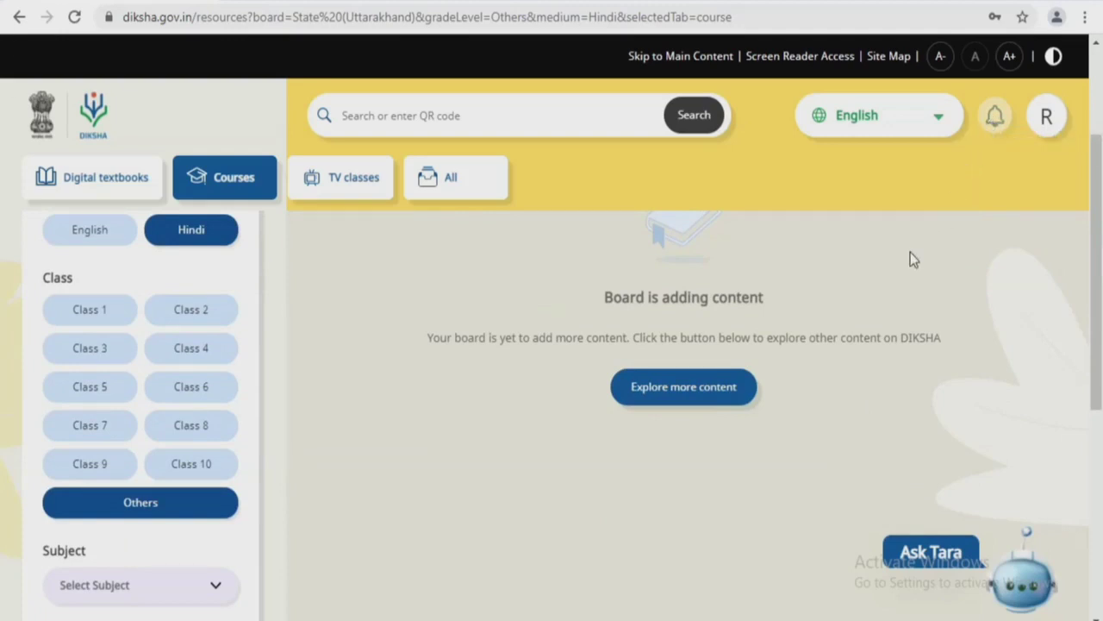
scroll(803, 371, down, 3)
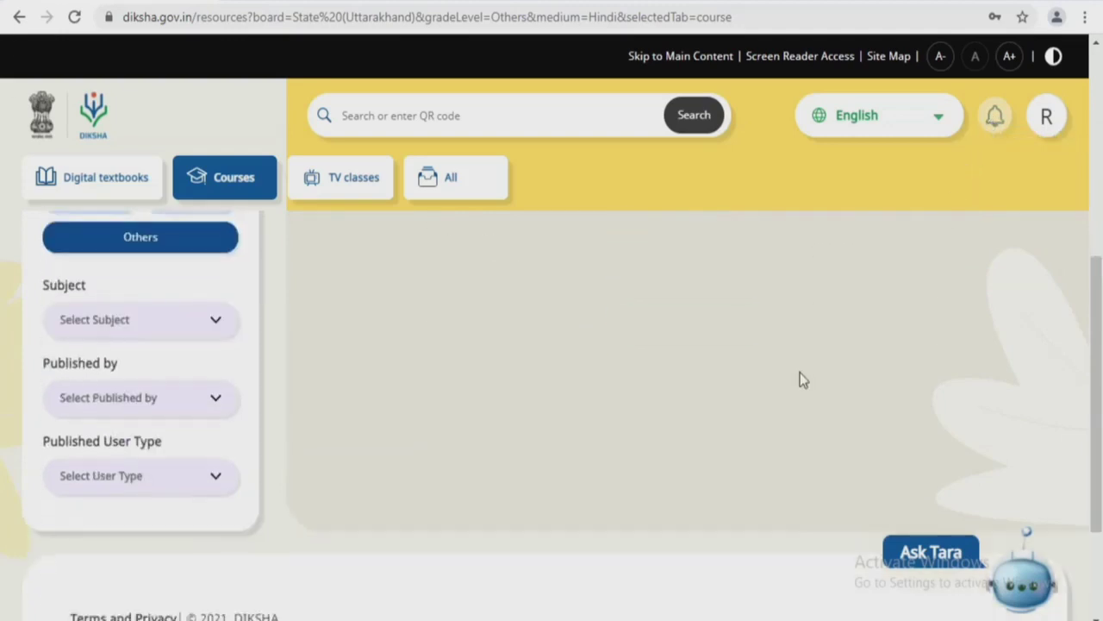